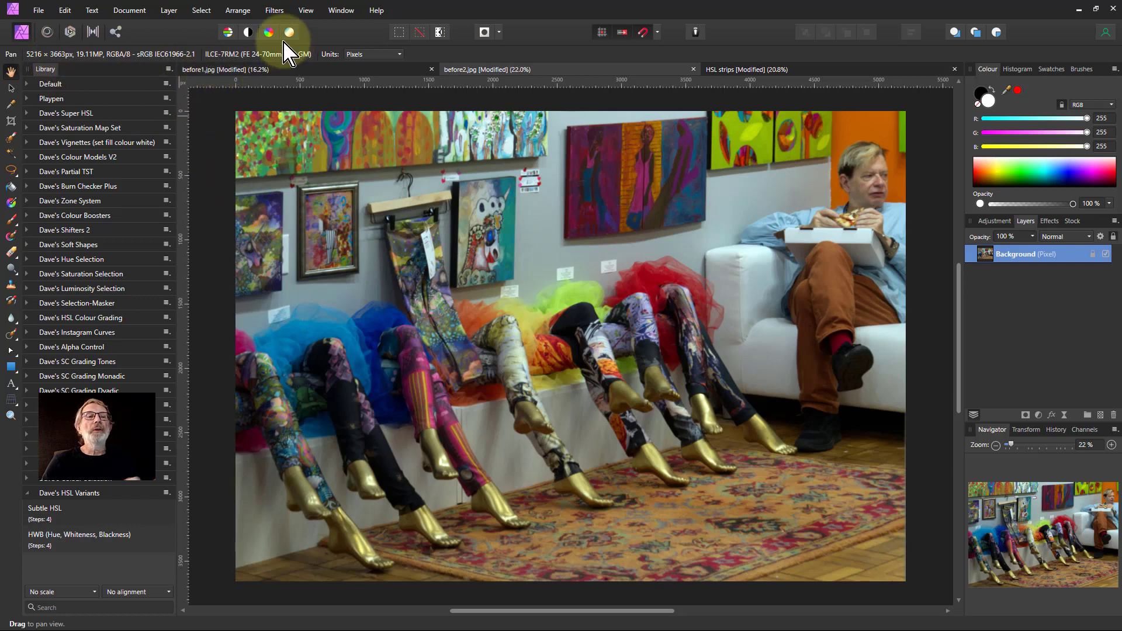
Step: Look through the view options and library options, then dismiss them without changes
click(305, 11)
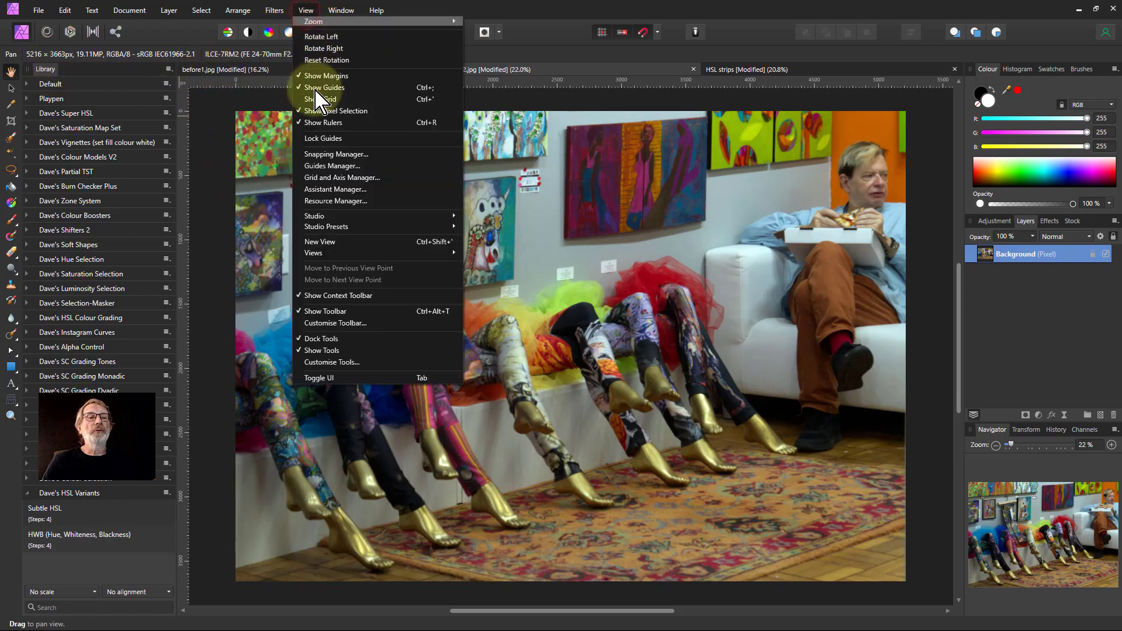
mouse_move(327, 216)
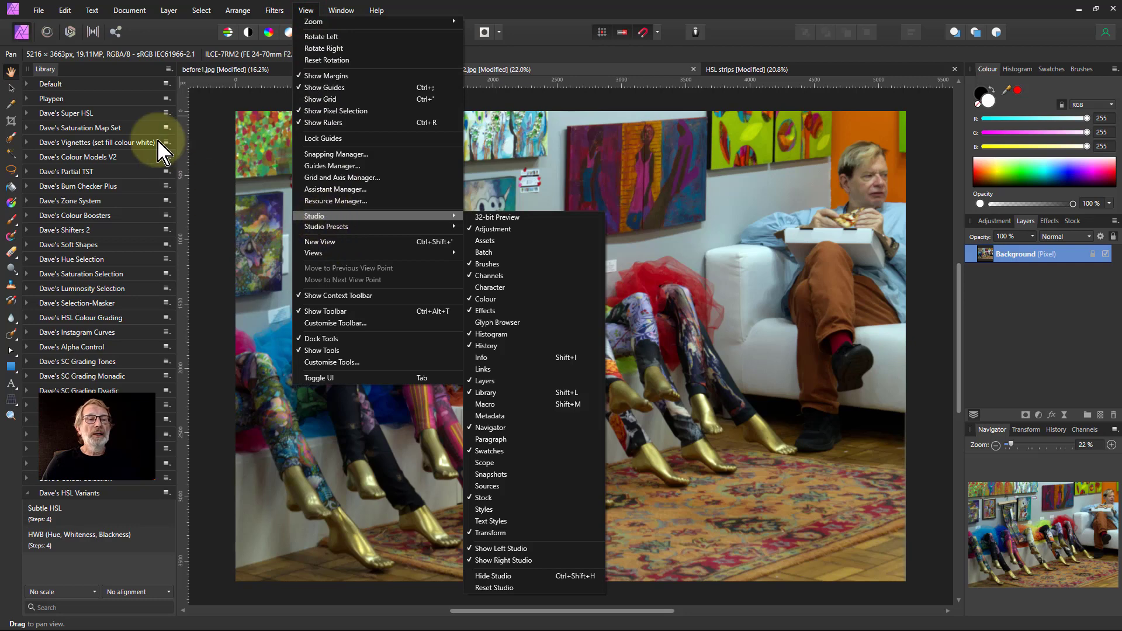
click(168, 70)
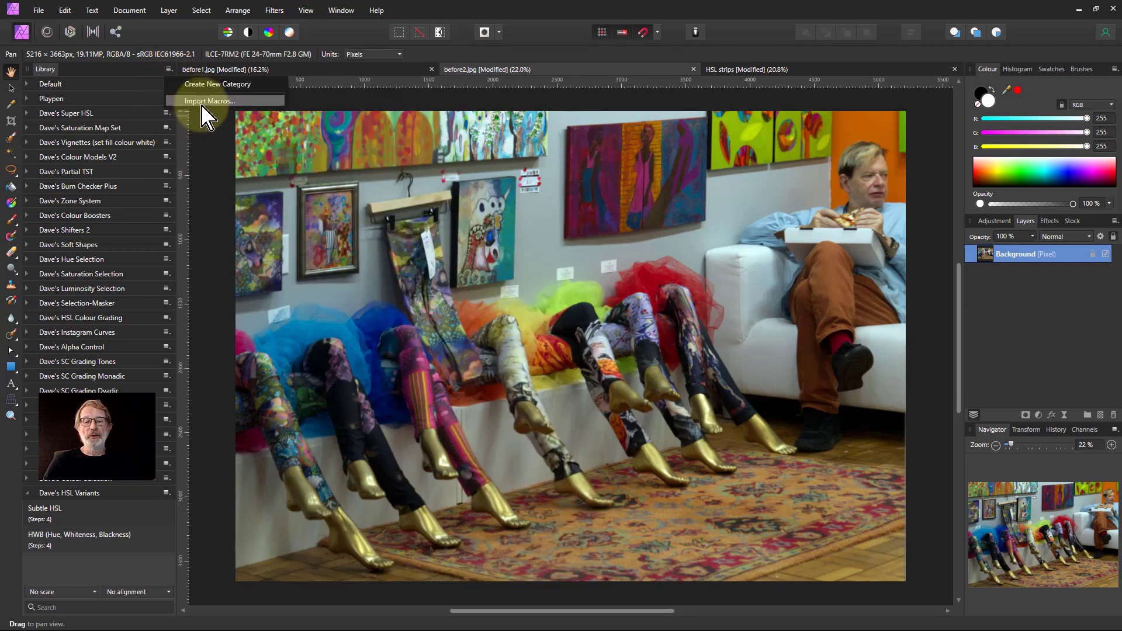
click(149, 93)
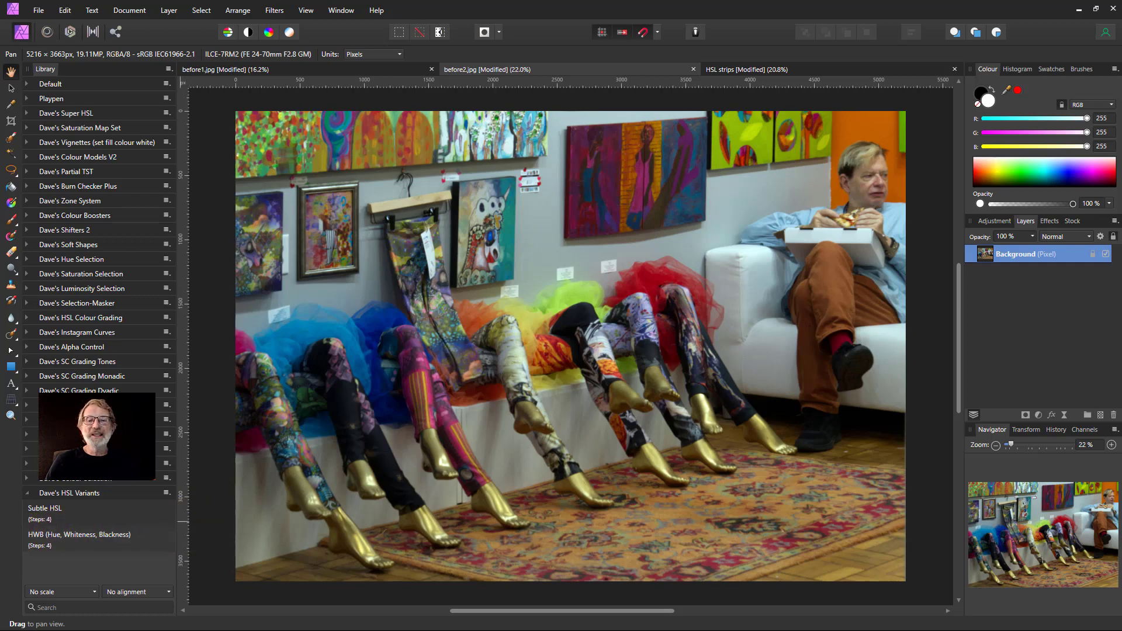
Step: Draw a rectangle over the photo's upper right and fill it brown, R159 G110 B65
click(11, 367)
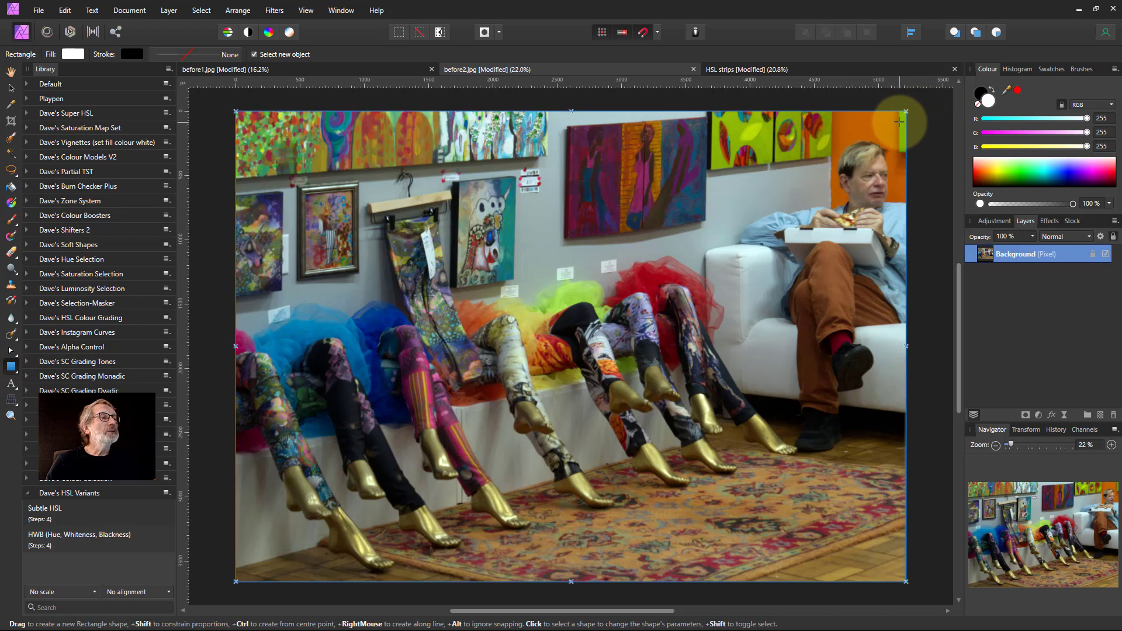
drag(899, 122, 534, 365)
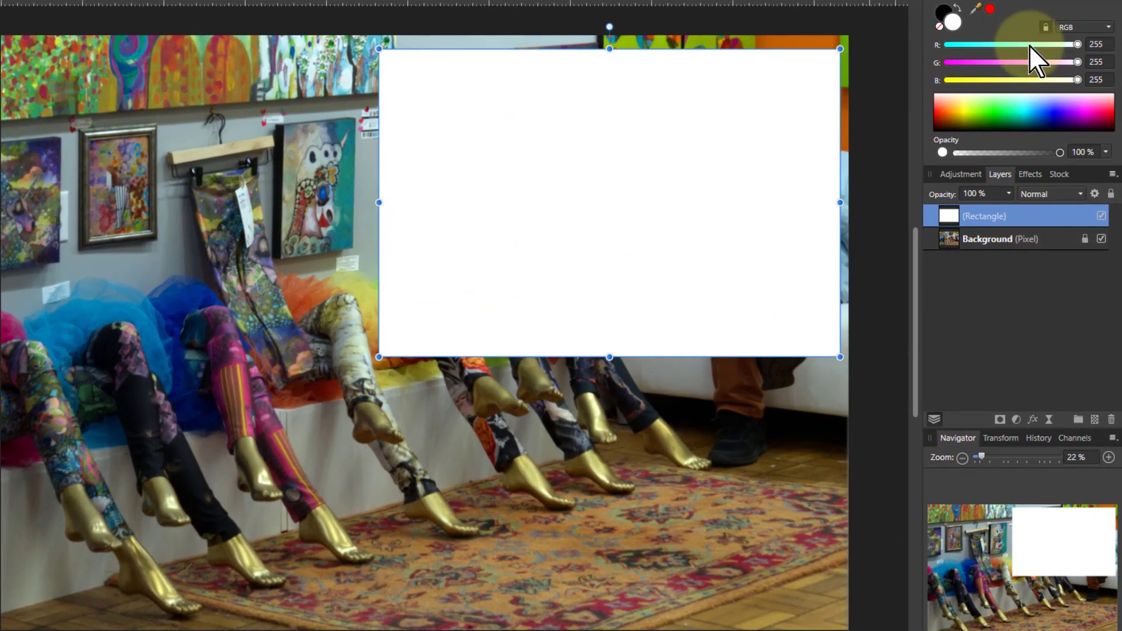
click(1029, 44)
click(1004, 62)
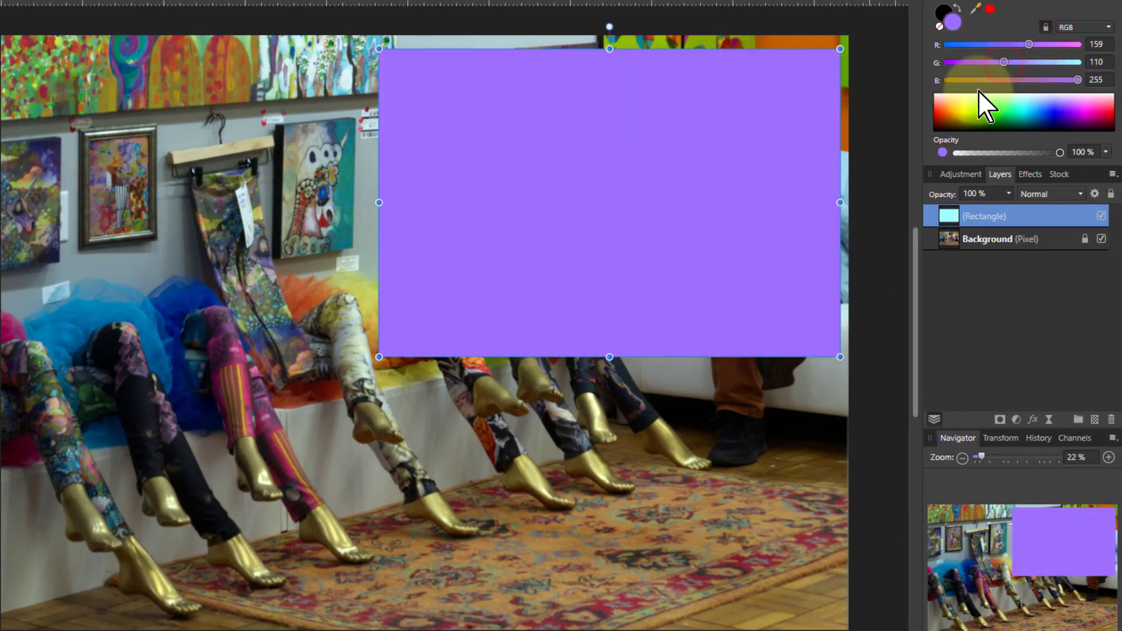
click(981, 80)
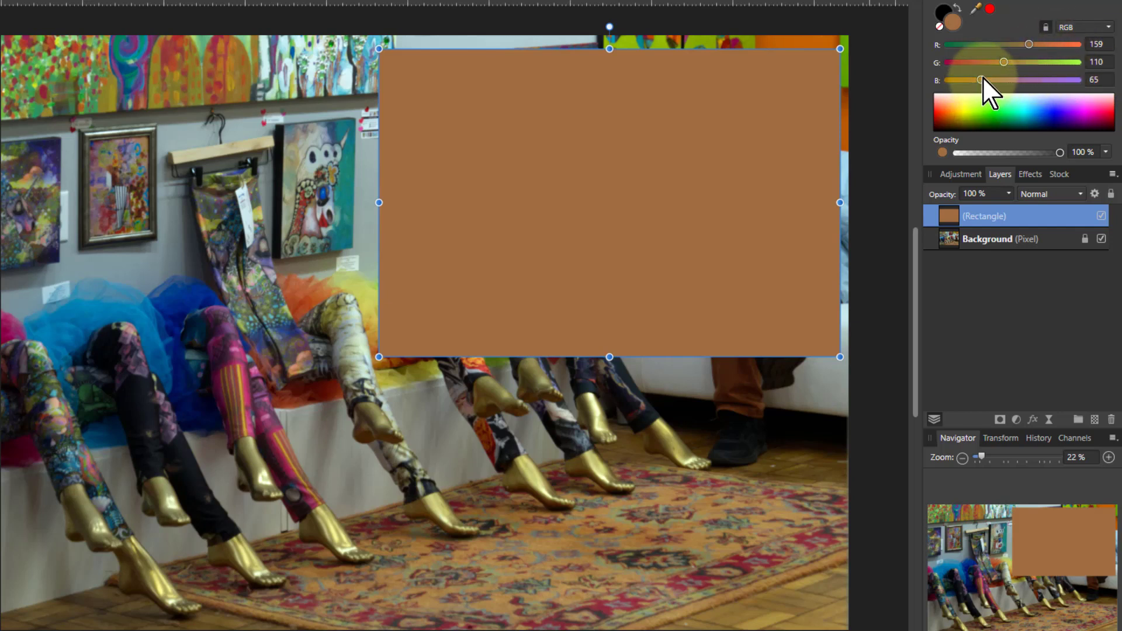
Step: Adjust the rectangle's R, G and B fill values to a light tan of 166, 131, 93
drag(983, 79, 952, 81)
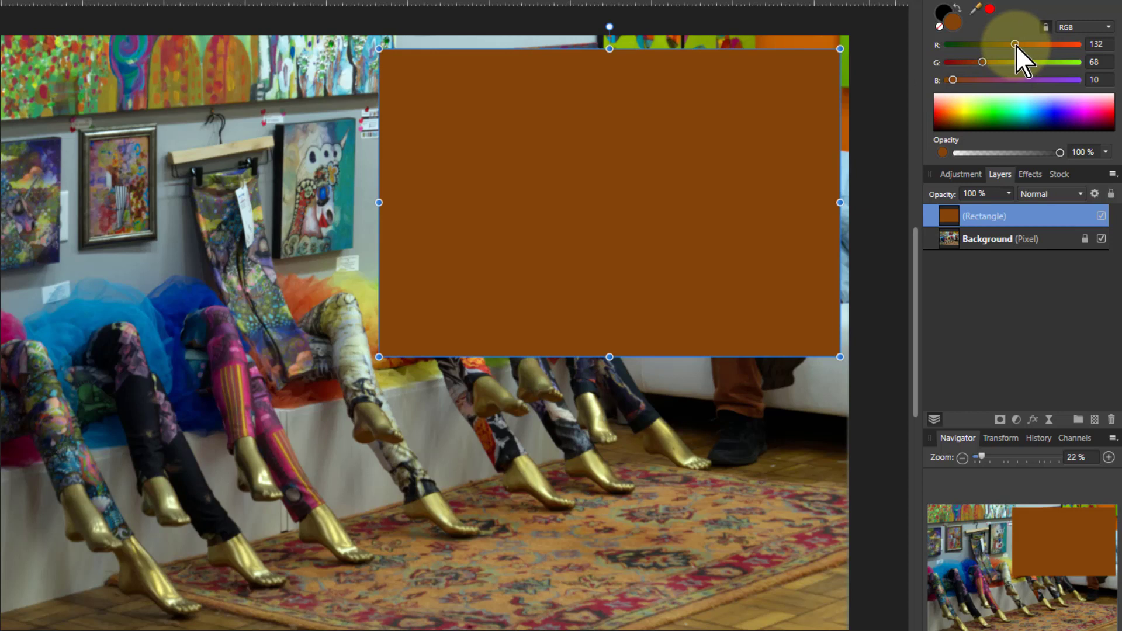
mouse_move(1016, 44)
mouse_down()
mouse_move(1057, 44)
mouse_move(1009, 44)
mouse_up()
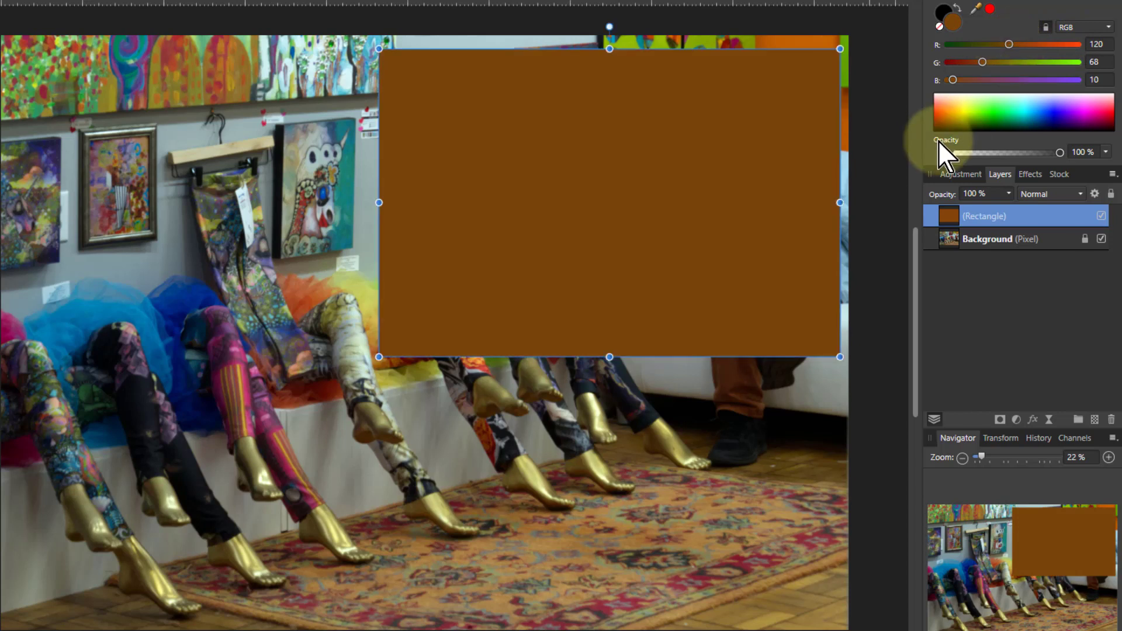
drag(952, 80, 1010, 79)
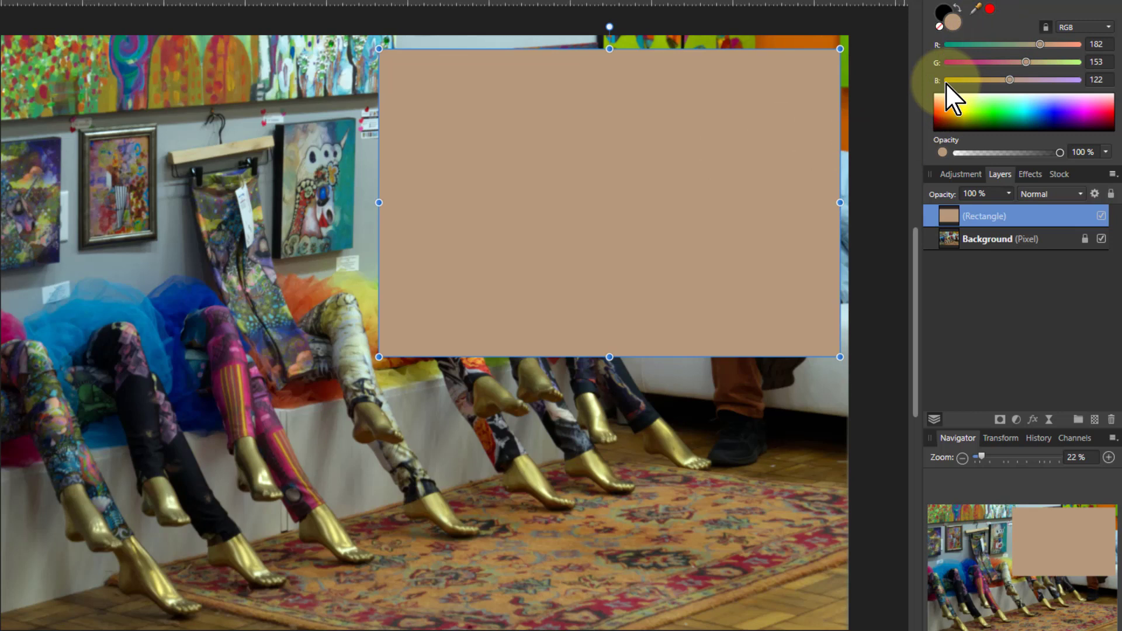
drag(1010, 80, 995, 79)
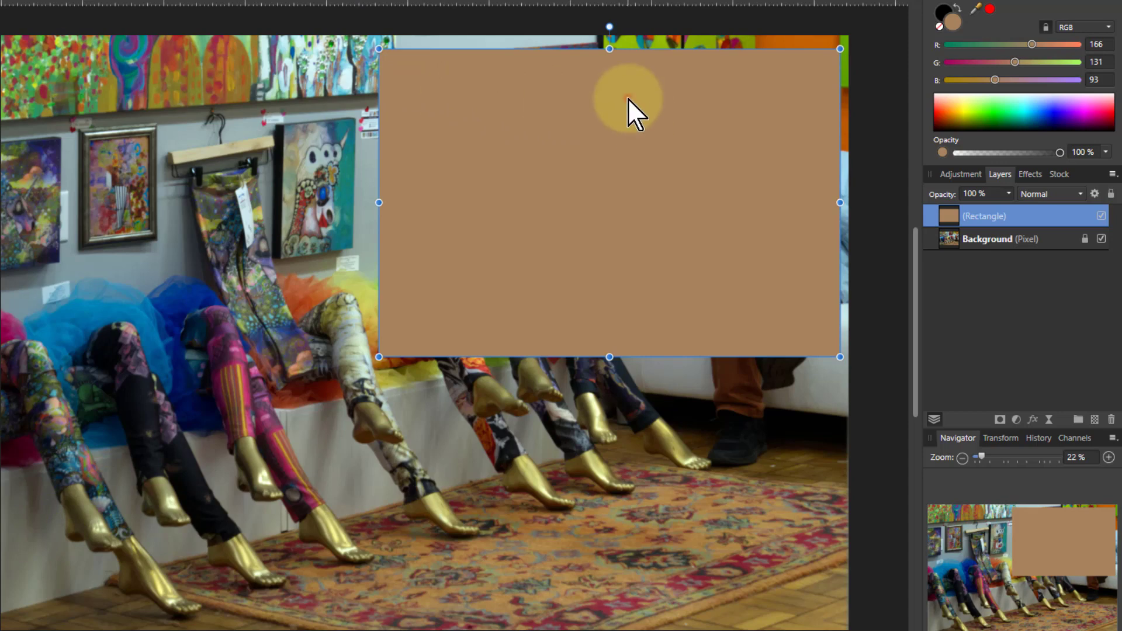
Step: Delete the rectangle, add an HWB texture layer to the HSL strips document, and open its settings
key(Delete)
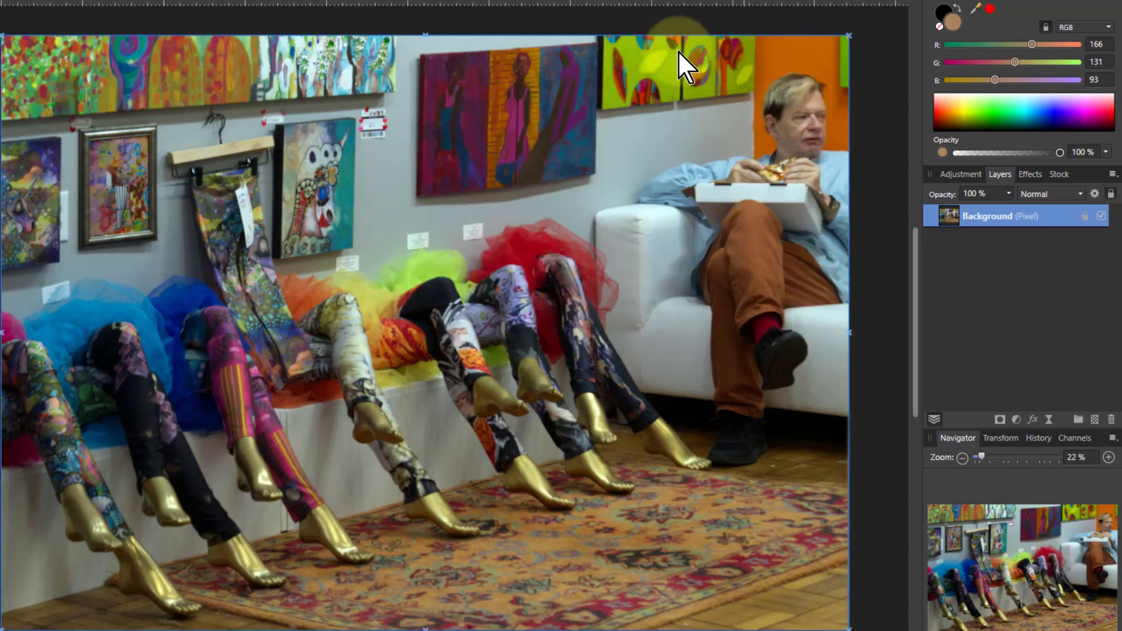
click(715, 2)
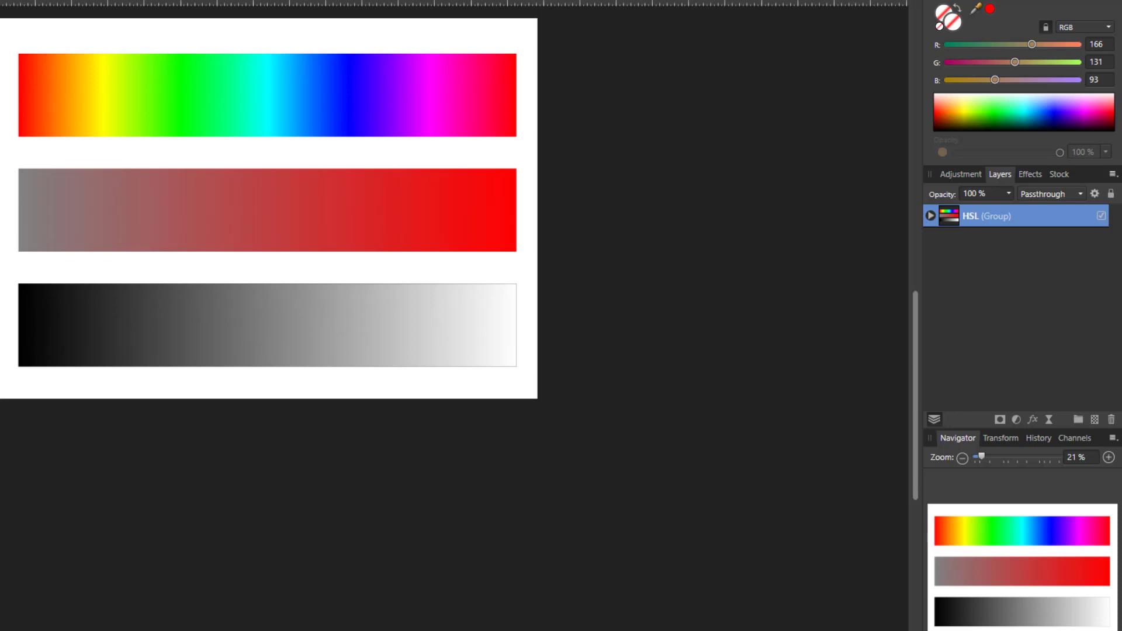
key(ctrl+v)
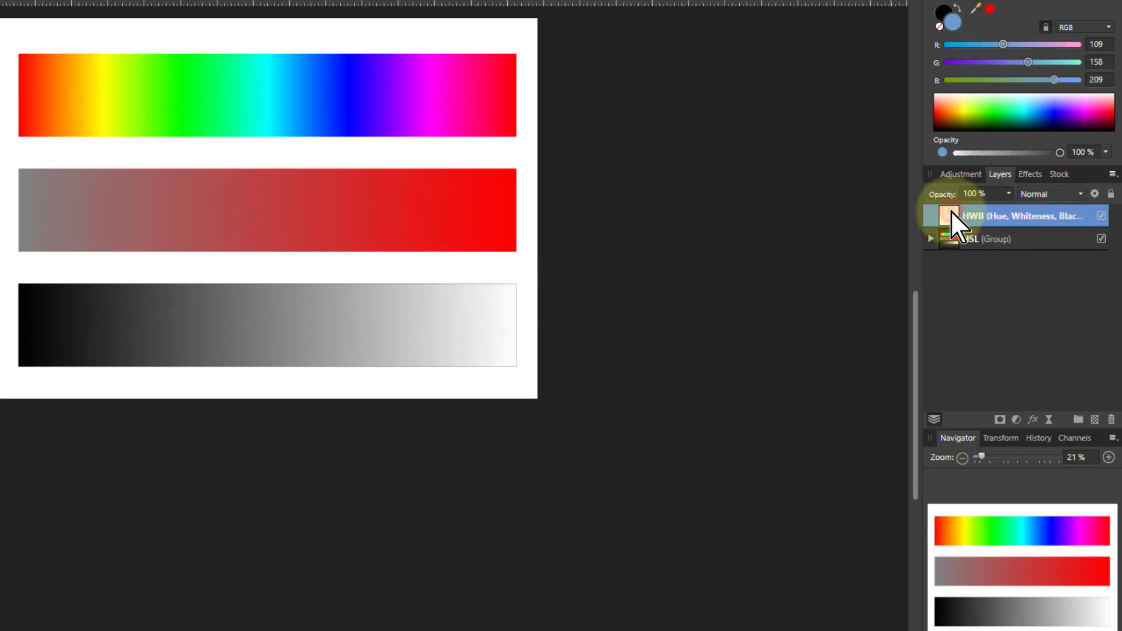
double_click(951, 211)
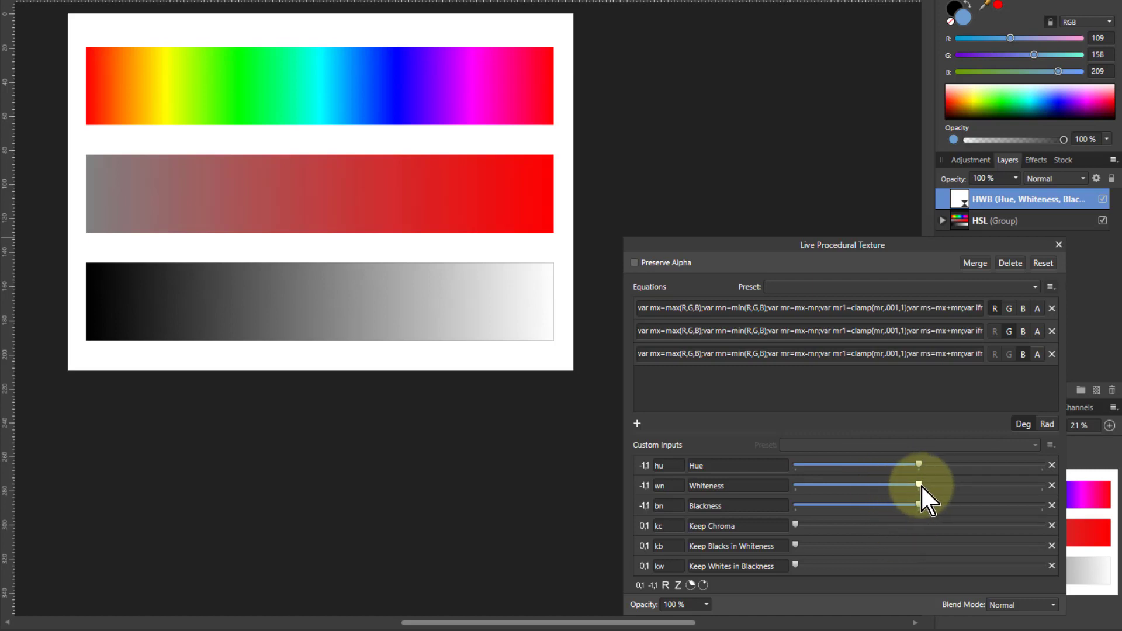
Step: Try higher and lower HWB Whiteness on the strips, then reset Whiteness and Blackness to middle
drag(921, 485, 963, 491)
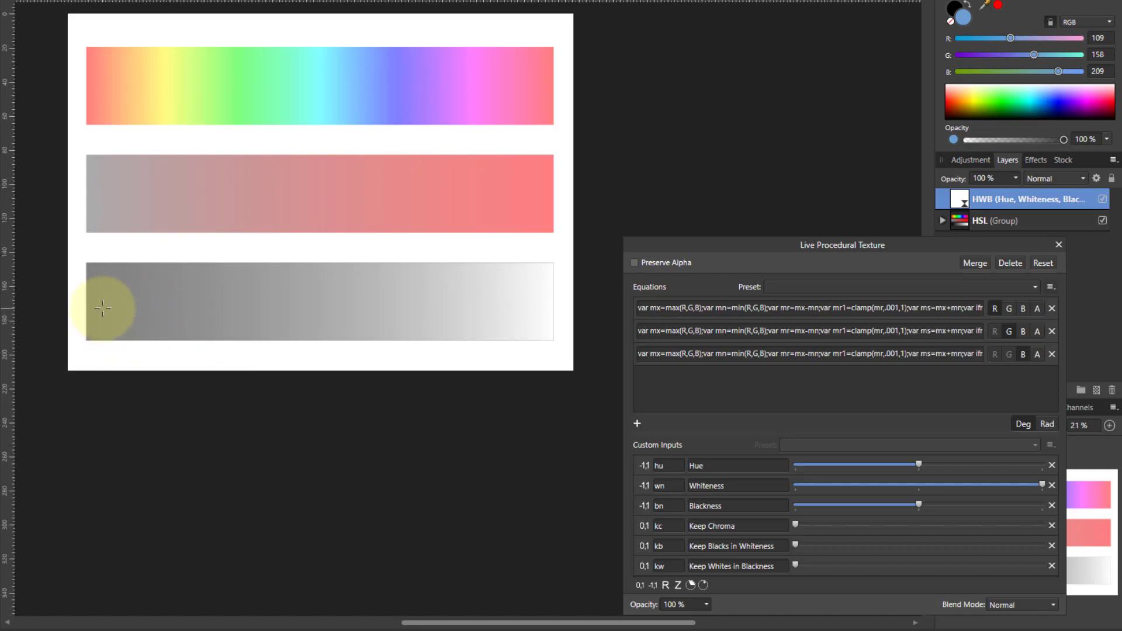
click(988, 486)
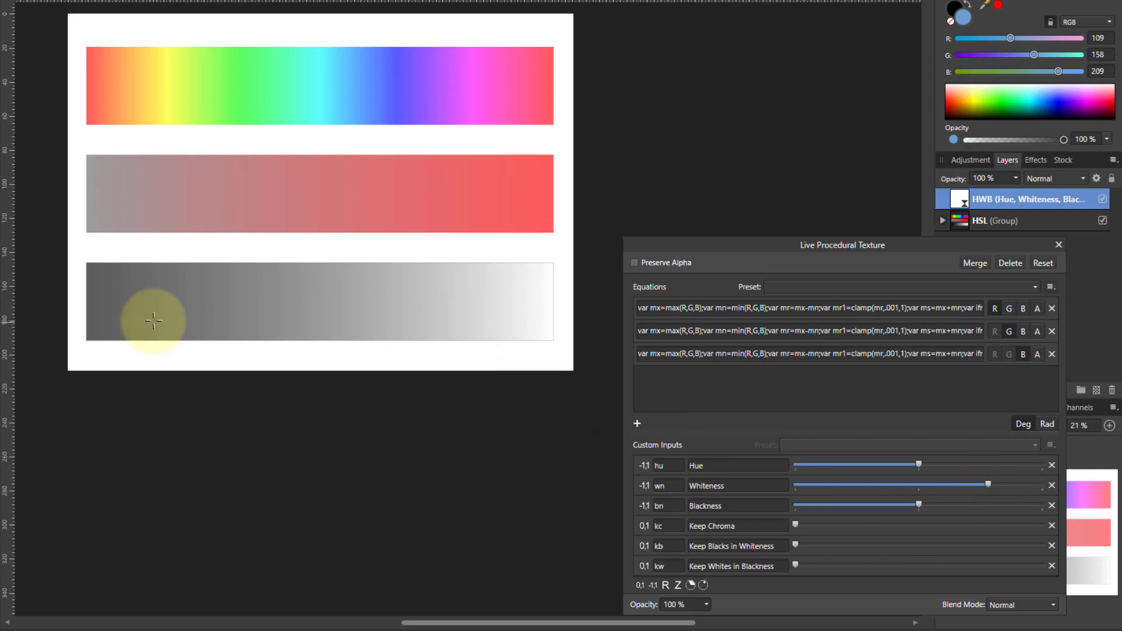
click(850, 486)
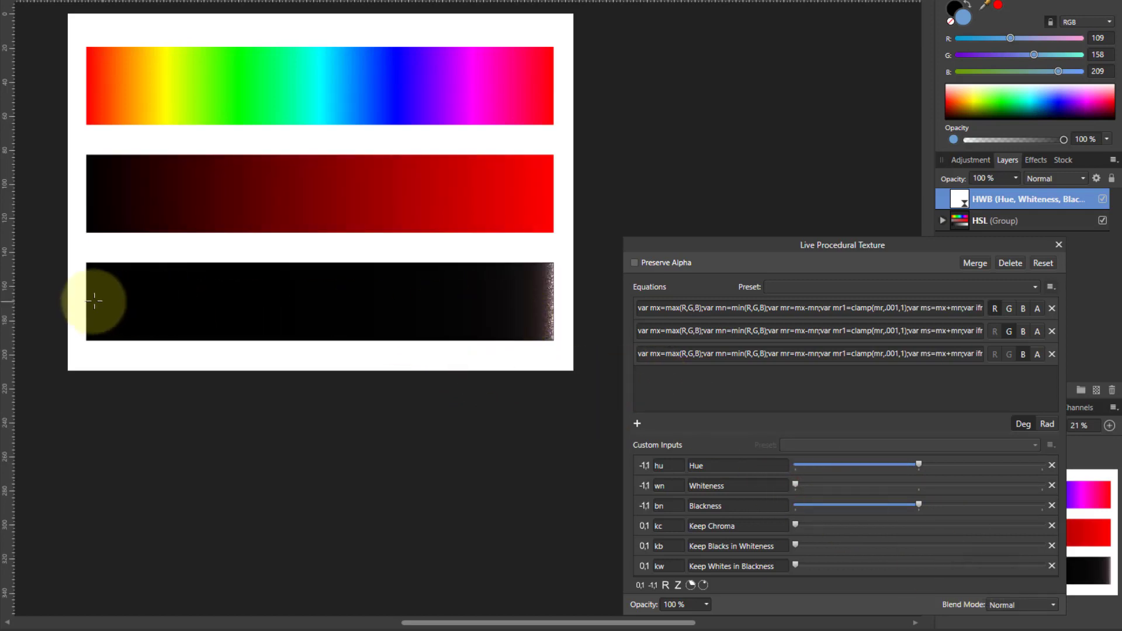
double_click(794, 484)
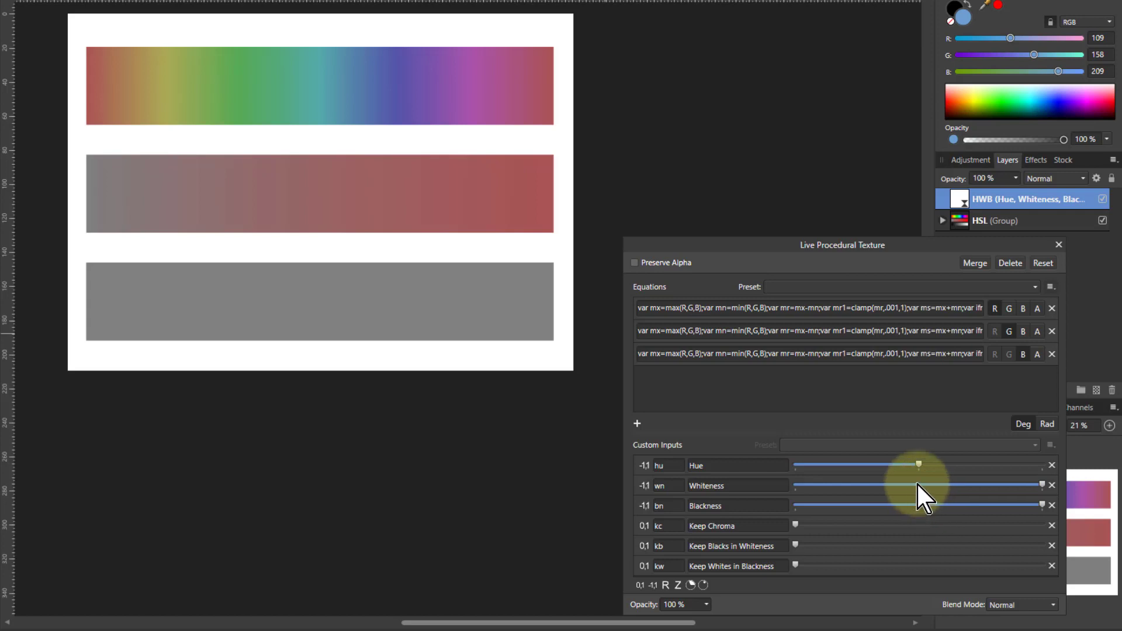
click(919, 485)
click(921, 505)
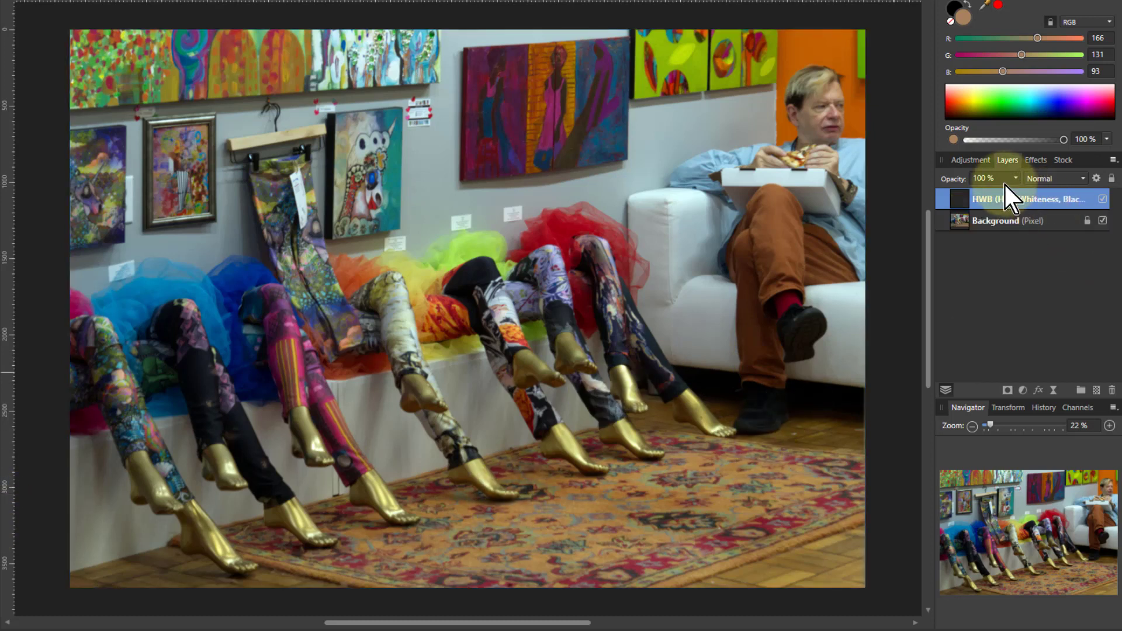
Step: Raise Whiteness on the photo's HWB layer, max Keep Blacks in Whiteness, and drop Keep Chroma to minimum
double_click(959, 201)
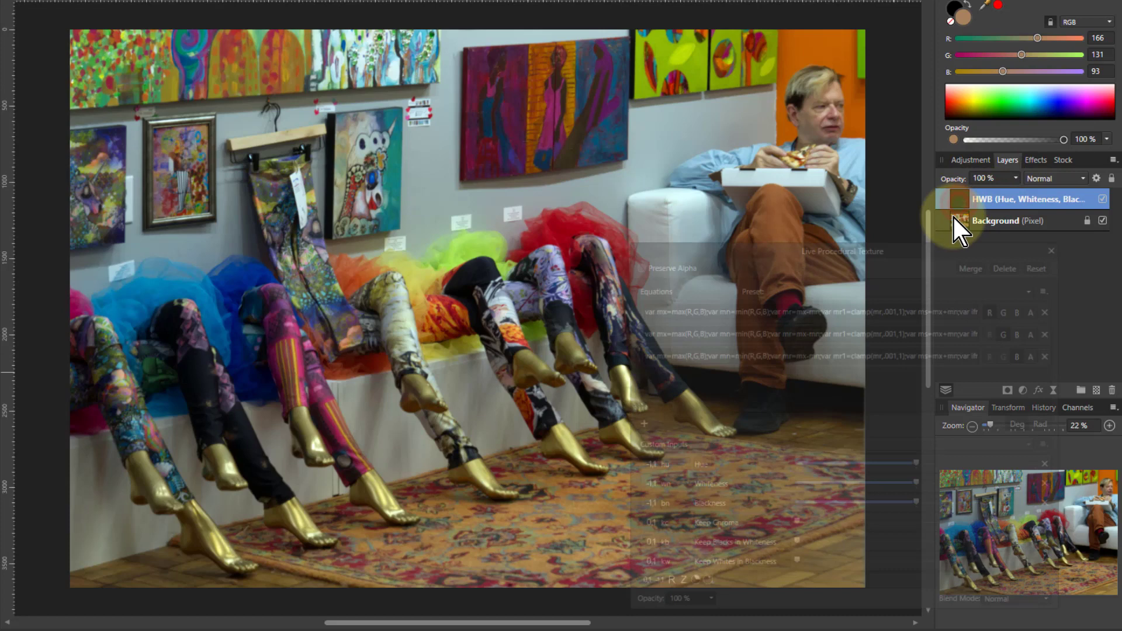
drag(805, 245, 841, 237)
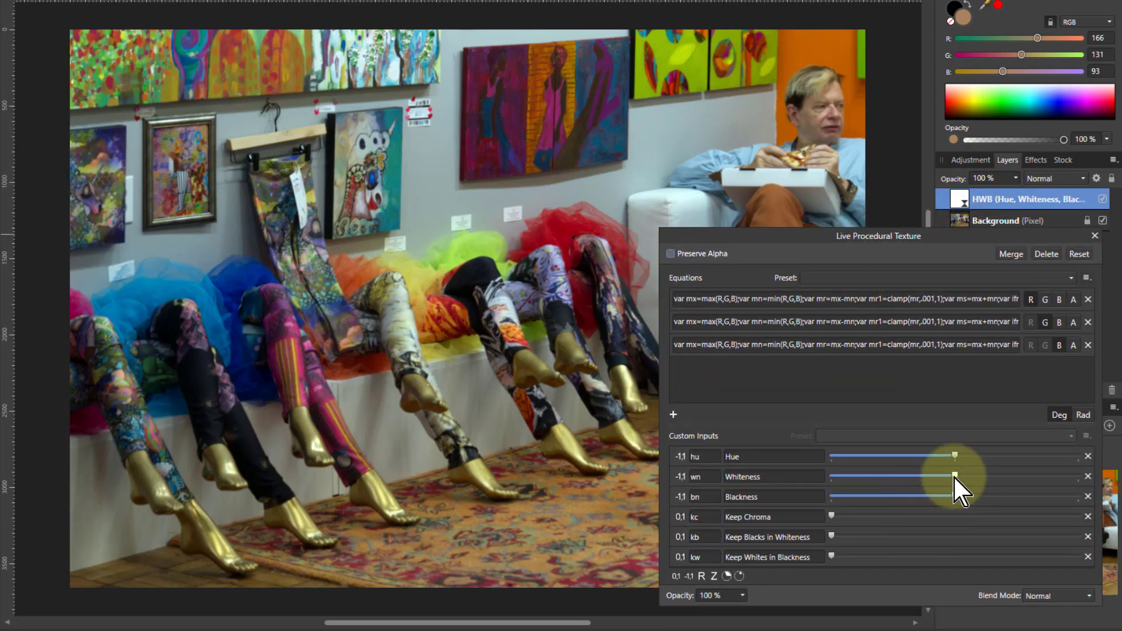
drag(955, 475, 971, 478)
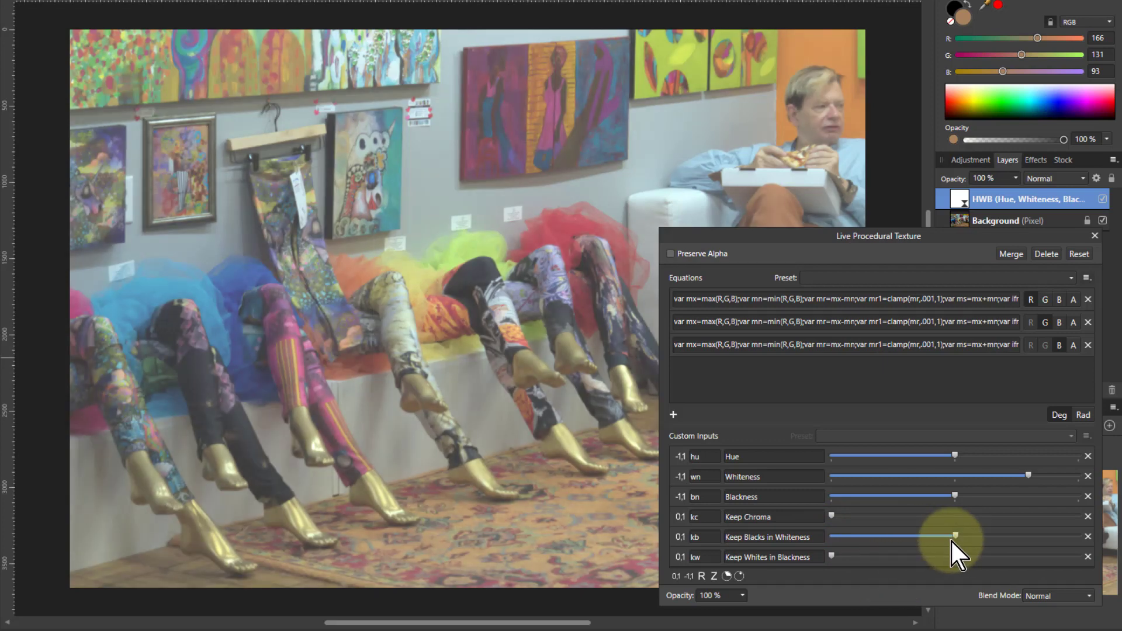
drag(1004, 537, 1097, 534)
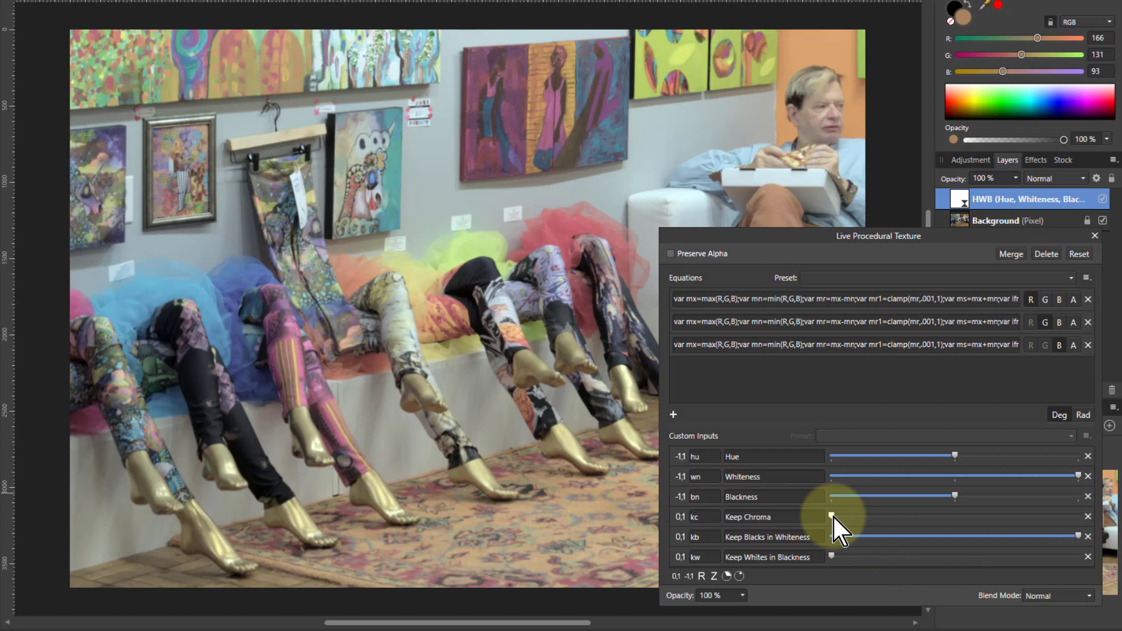
drag(945, 518, 931, 517)
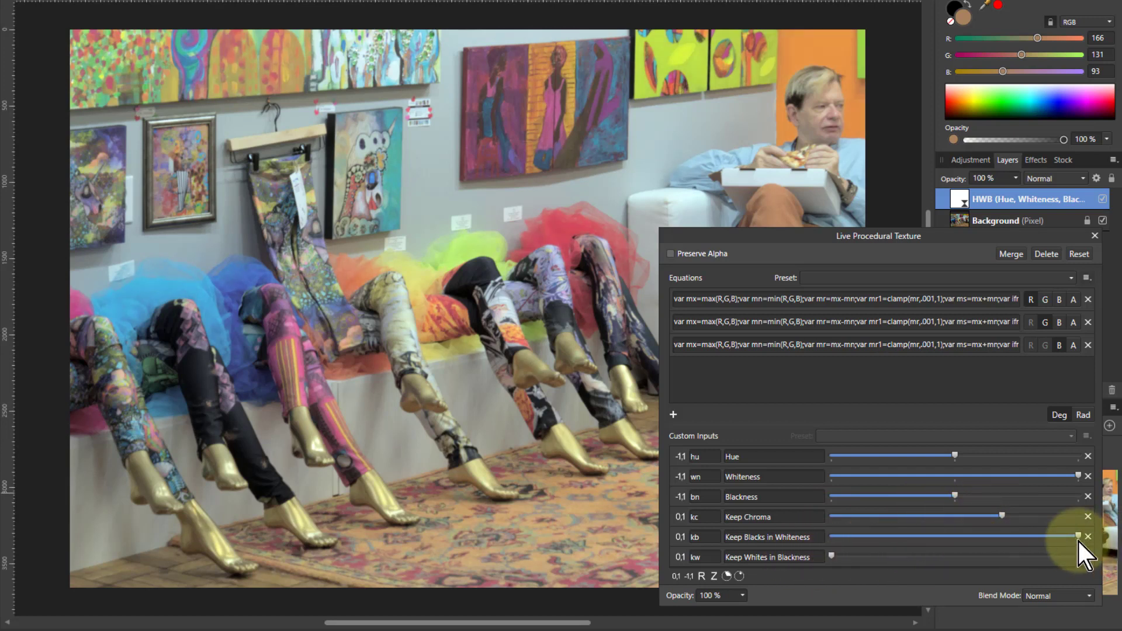
drag(1002, 516, 850, 516)
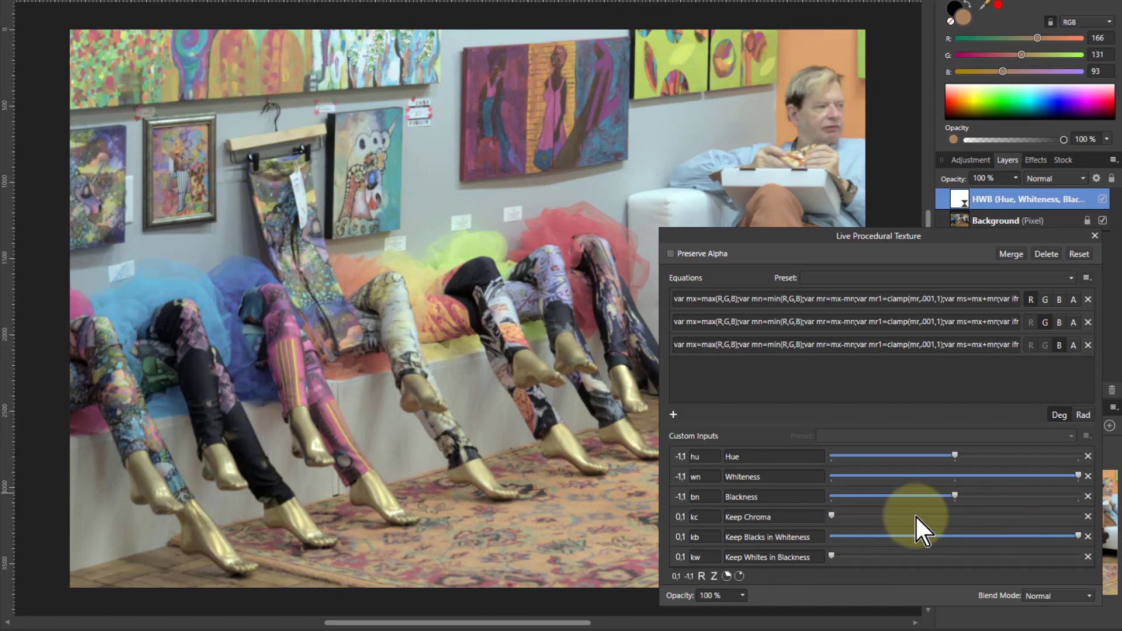
Step: Reset Keep Blacks in Whiteness to zero and Whiteness to neutral, then push Blackness to maximum
double_click(1075, 535)
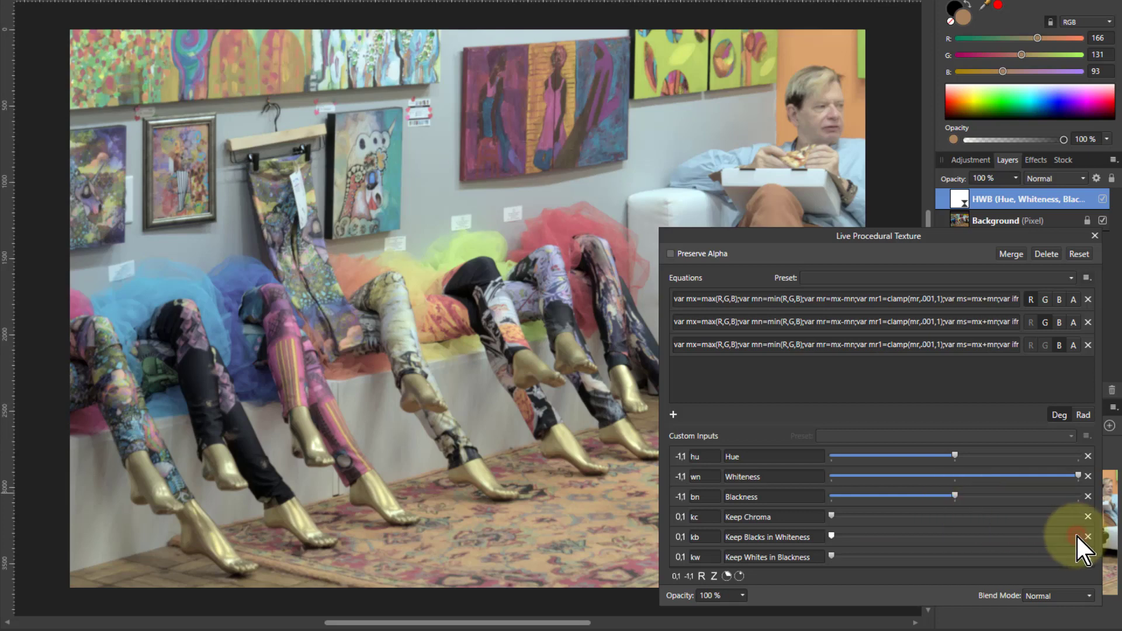
double_click(1080, 474)
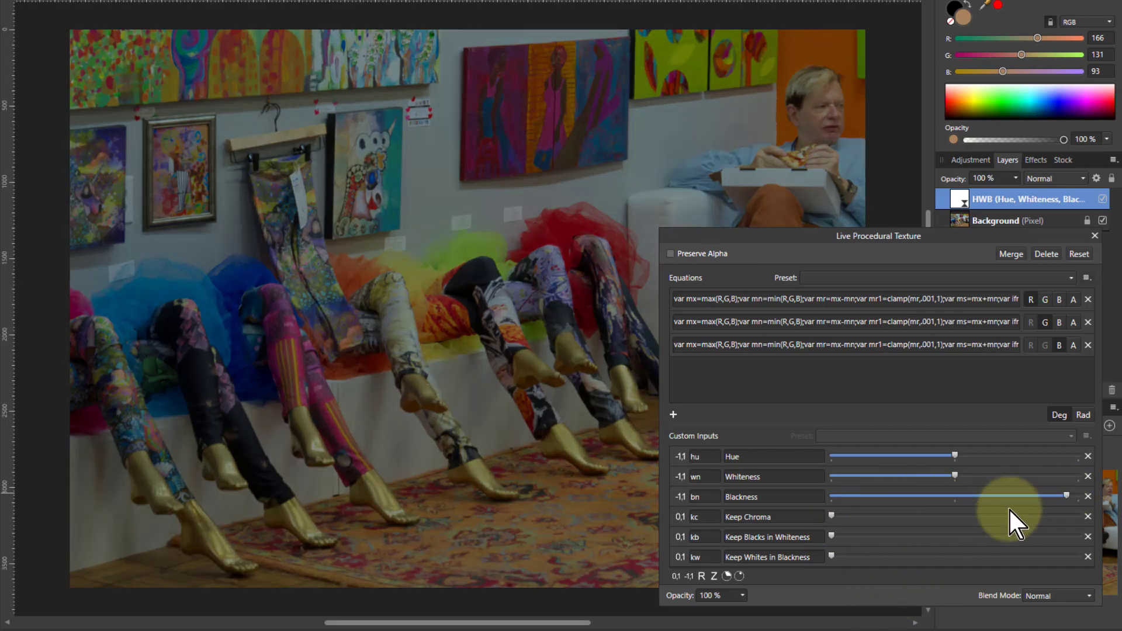
drag(1064, 498, 1072, 496)
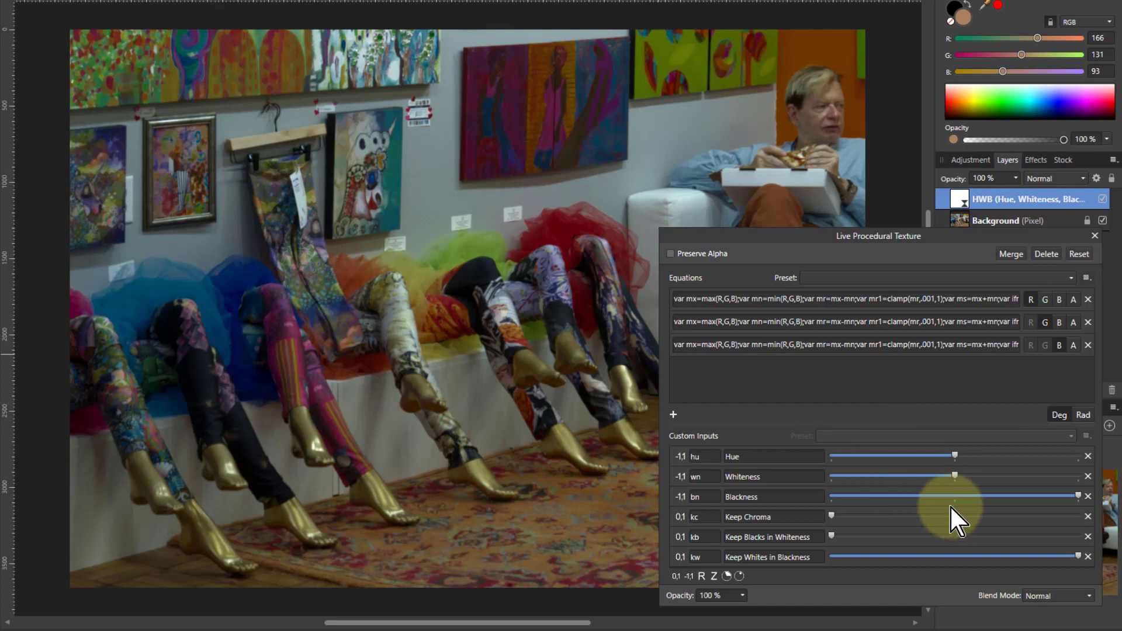
Step: Reset Keep Whites in Blackness to zero and set Whiteness to its maximum
double_click(1079, 556)
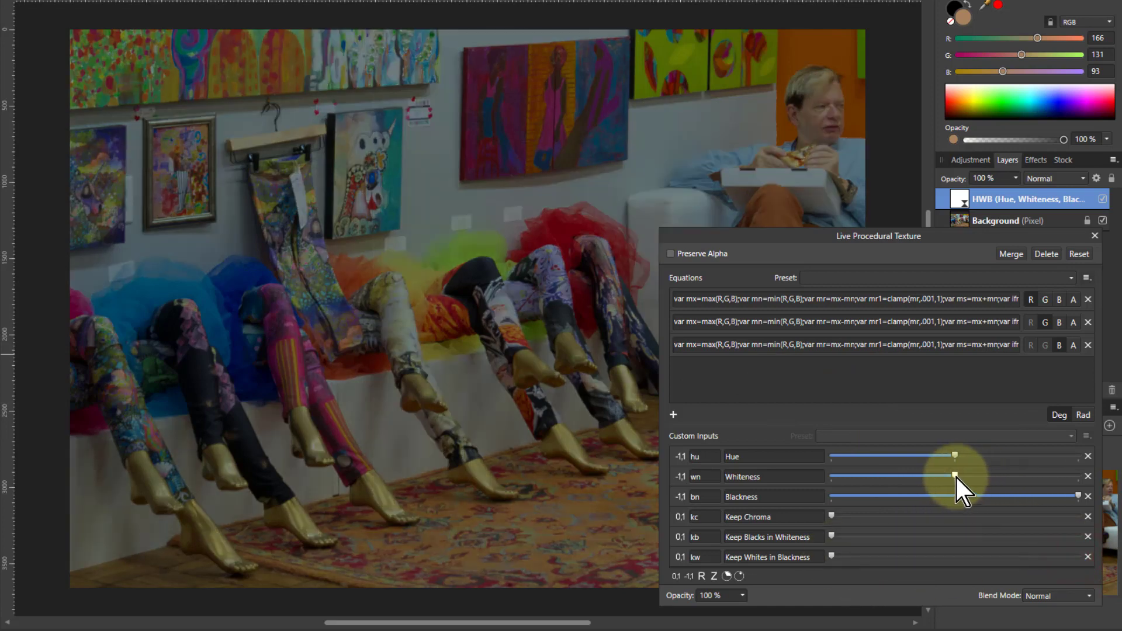
double_click(956, 478)
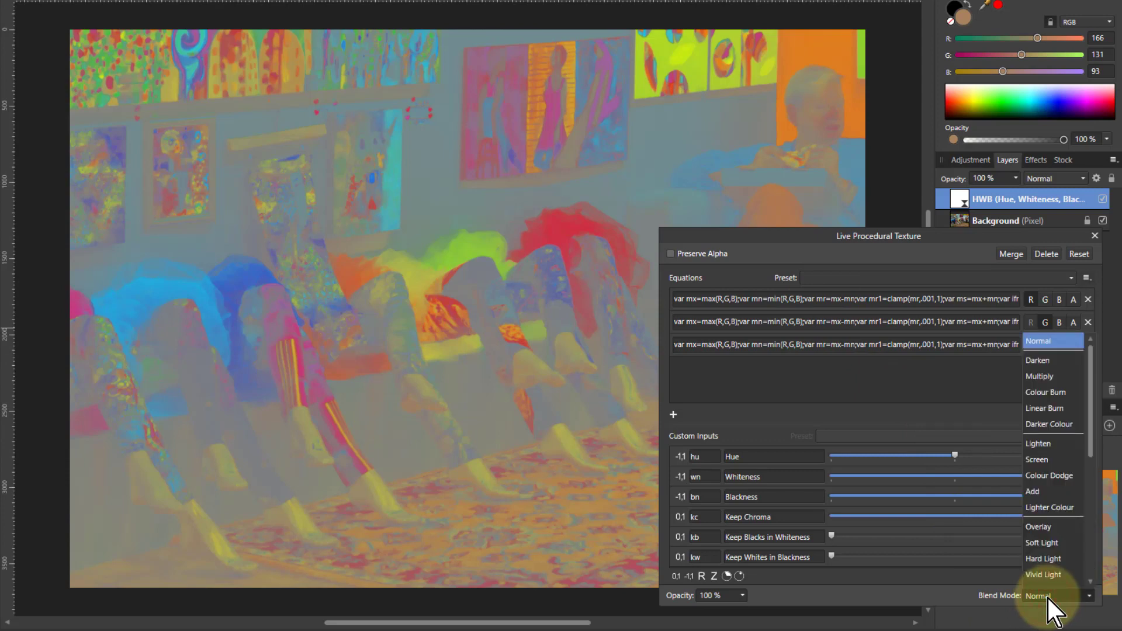
scroll(1047, 578, down, 2)
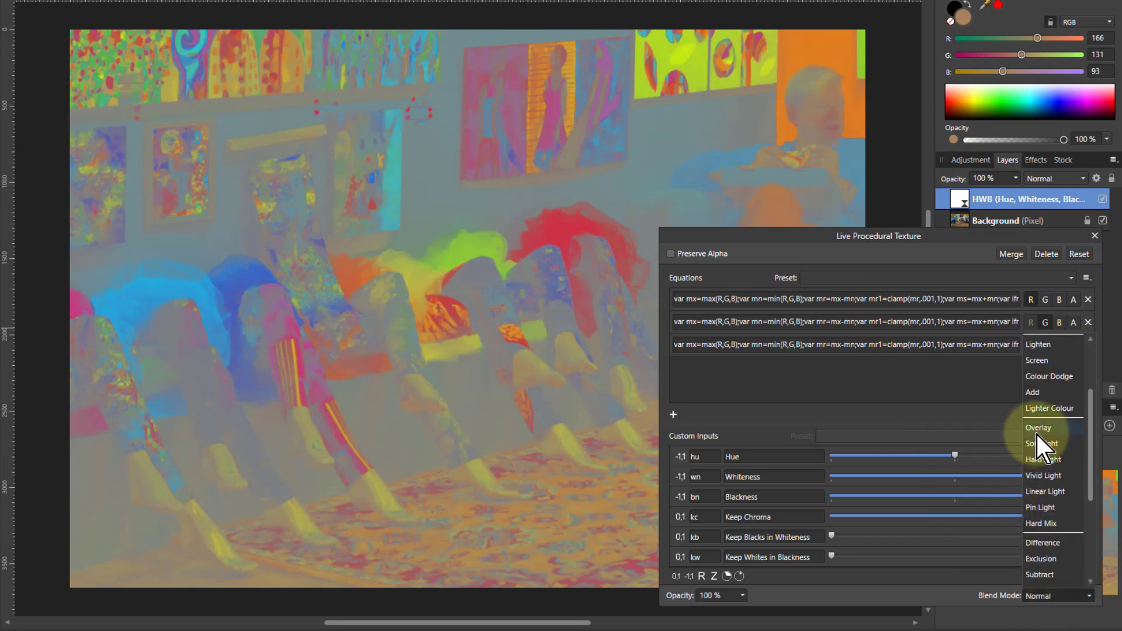
click(1041, 426)
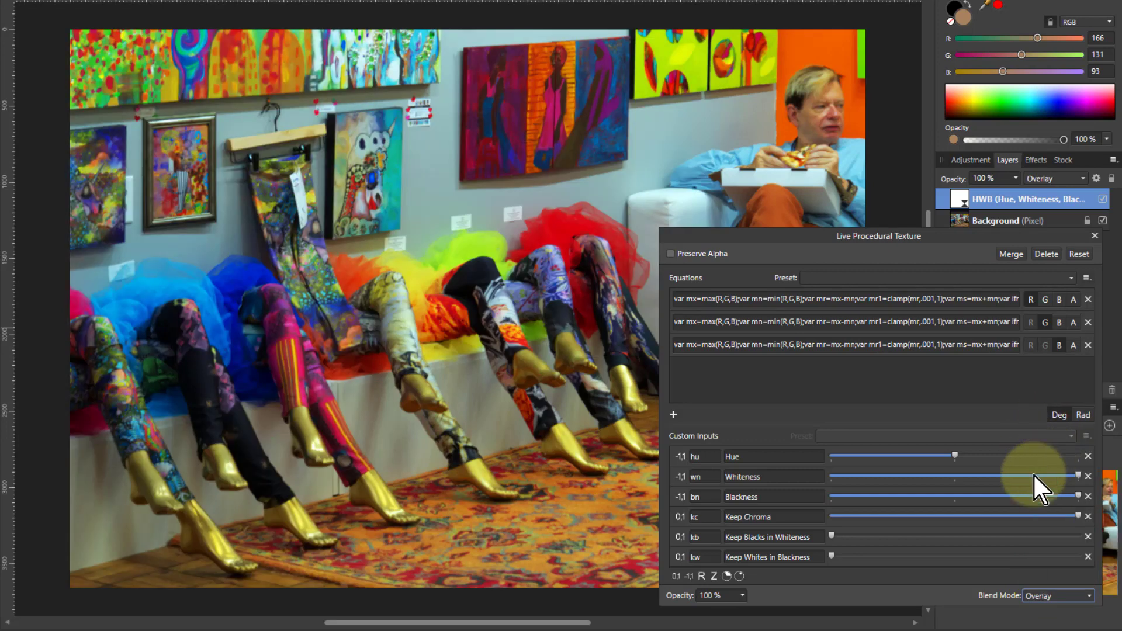
click(1037, 597)
scroll(1036, 502, down, 1)
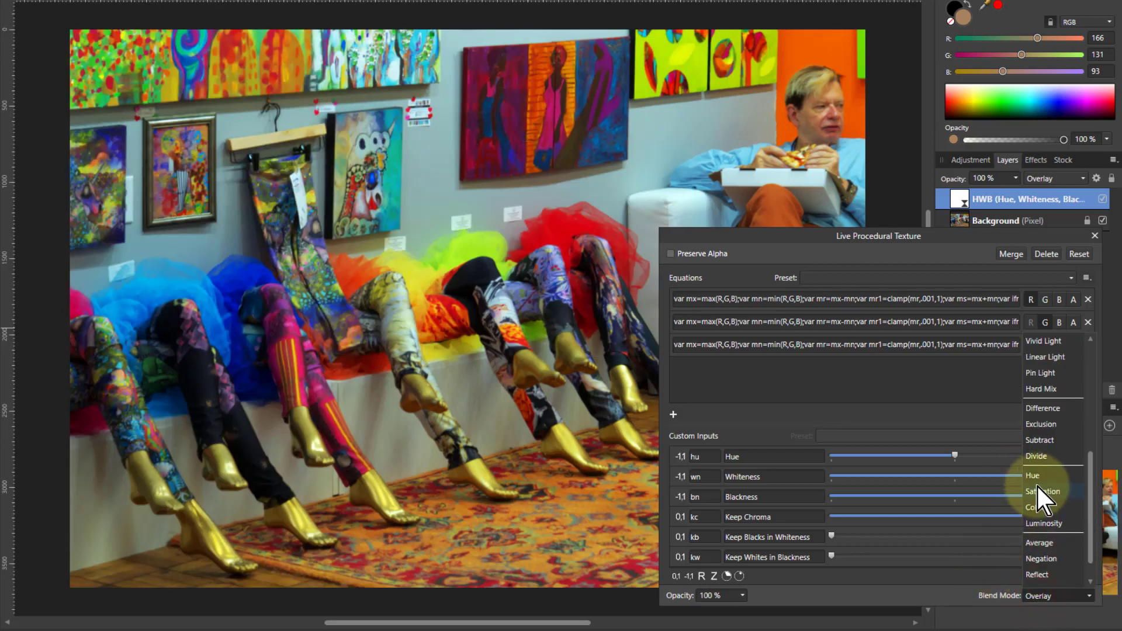
scroll(1038, 471, up, 2)
click(1041, 478)
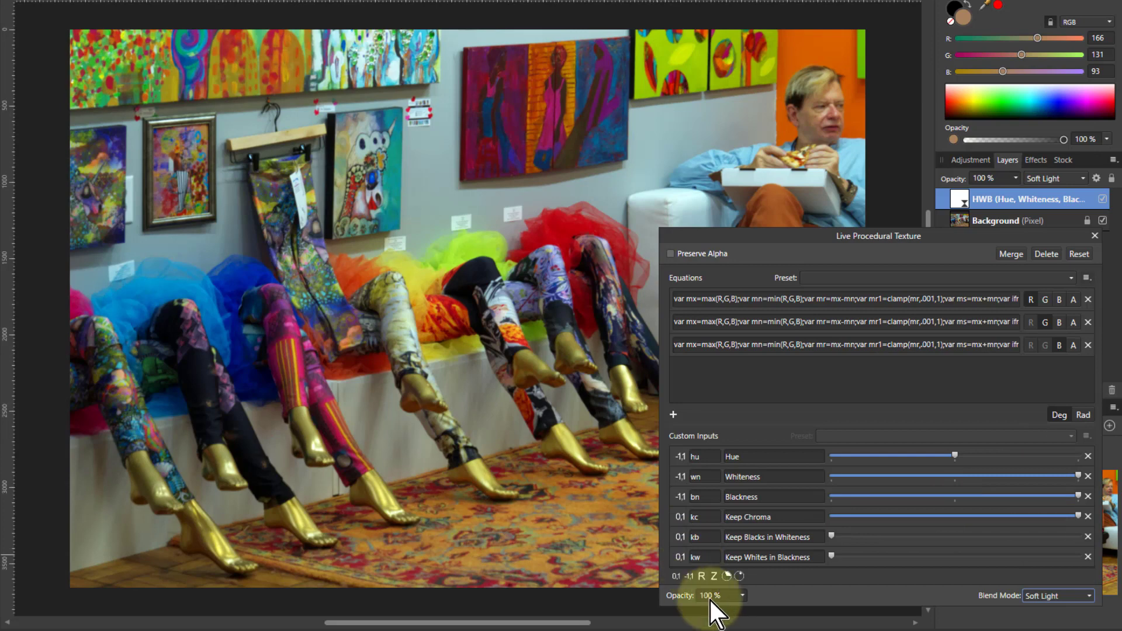
click(741, 595)
drag(746, 609, 692, 611)
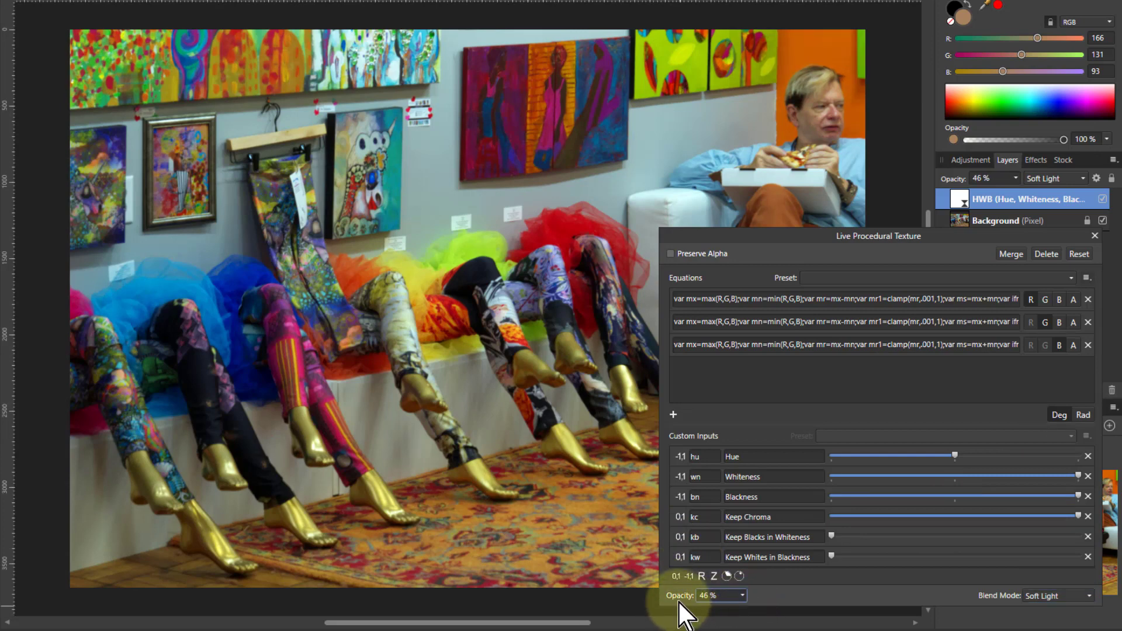
click(742, 596)
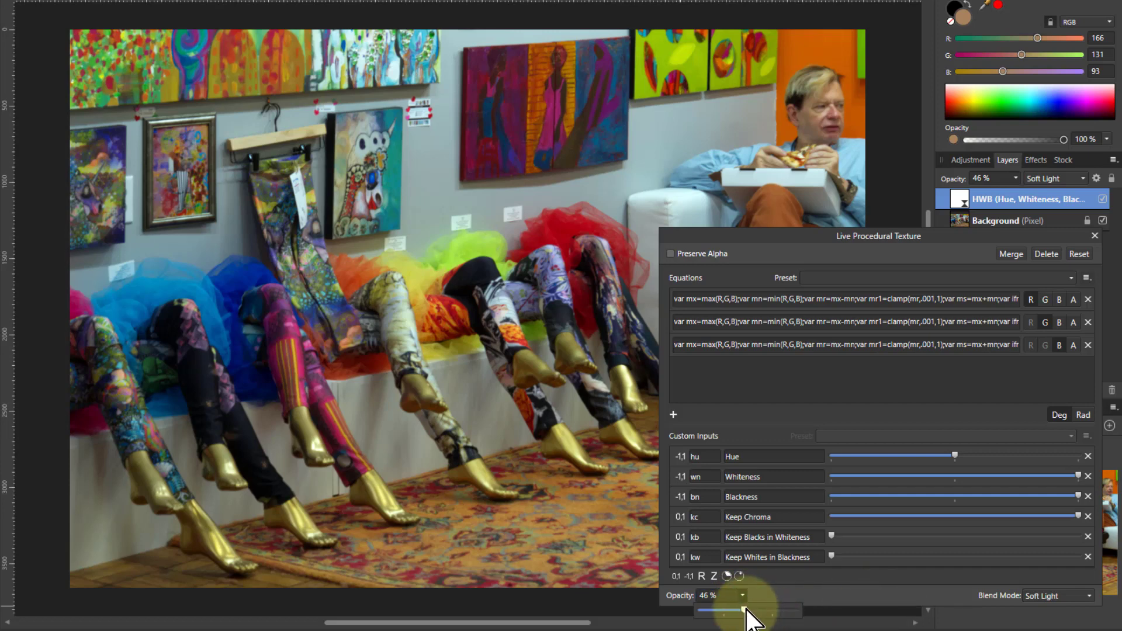
drag(743, 609, 796, 609)
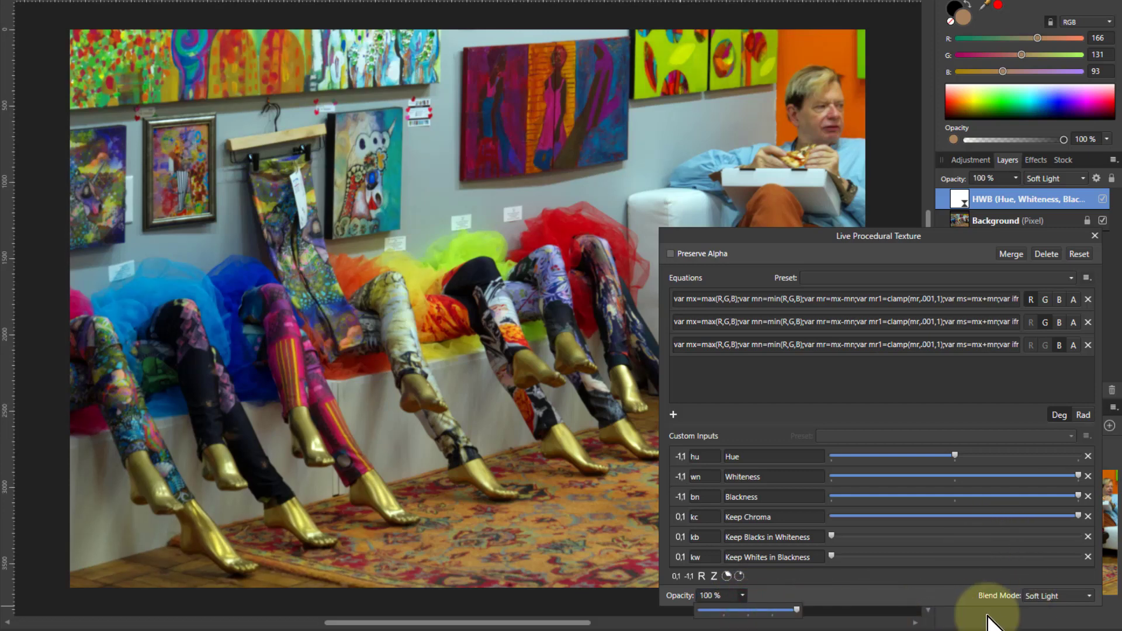
click(1030, 605)
click(1053, 601)
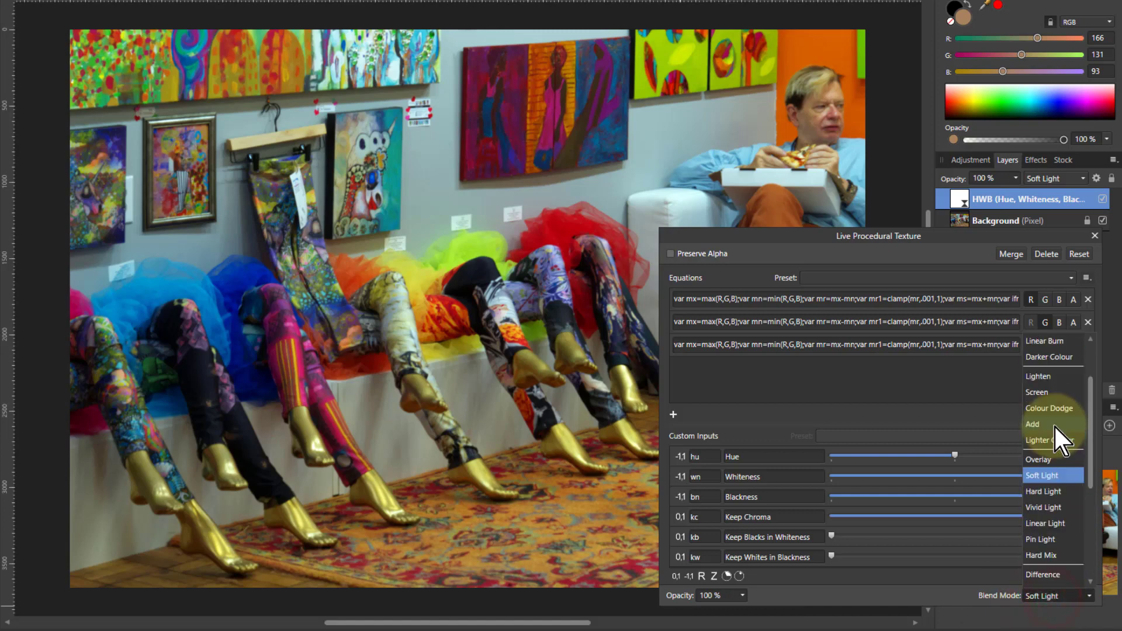
click(1040, 342)
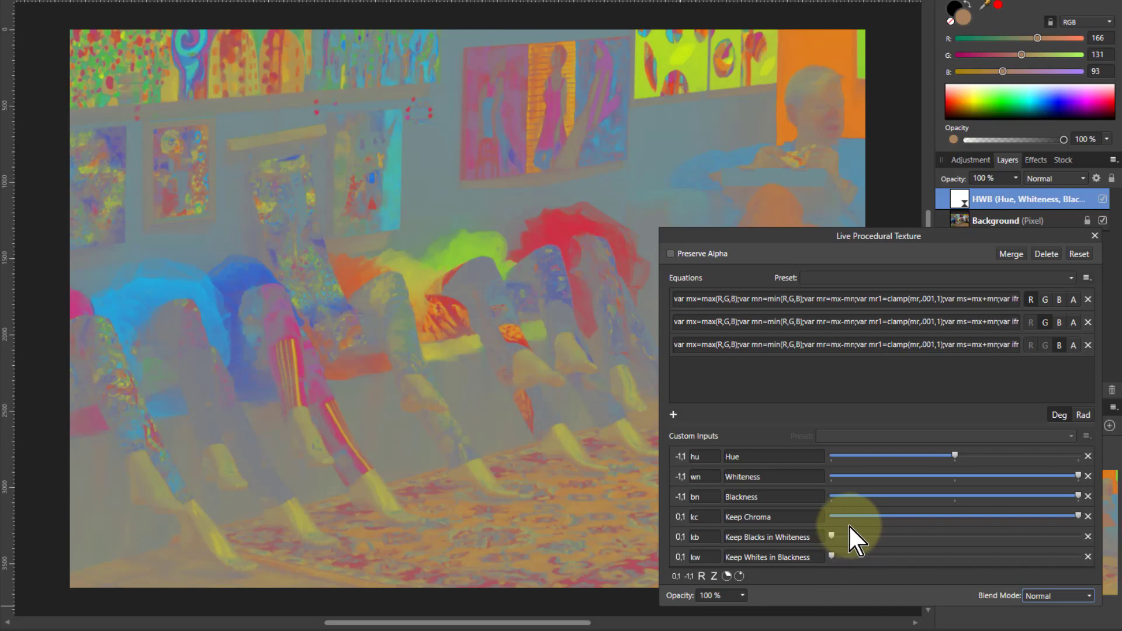
Step: Reset Keep Chroma and Blackness, then push Keep Chroma to maximum for fully saturated colour
double_click(1079, 516)
double_click(1078, 498)
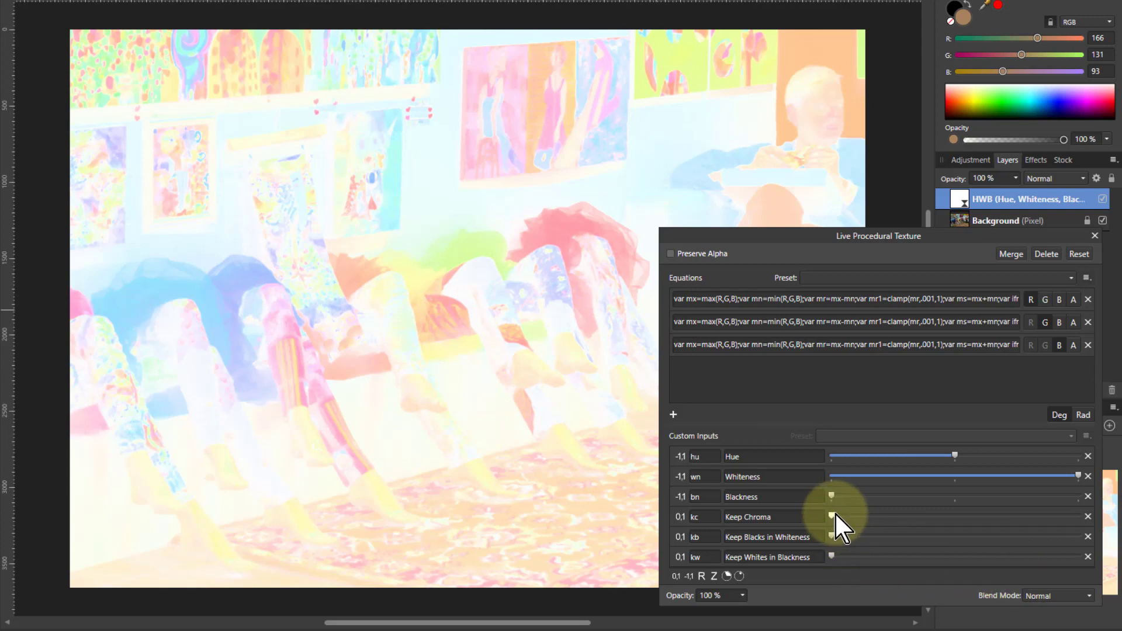
drag(832, 515, 942, 516)
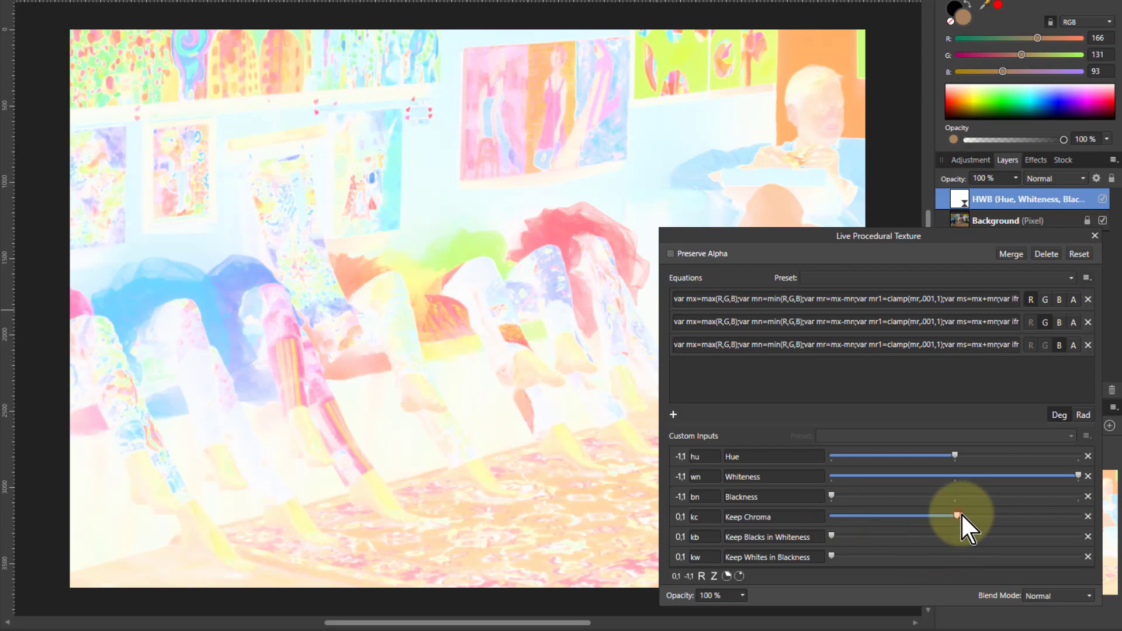
drag(958, 515, 1081, 515)
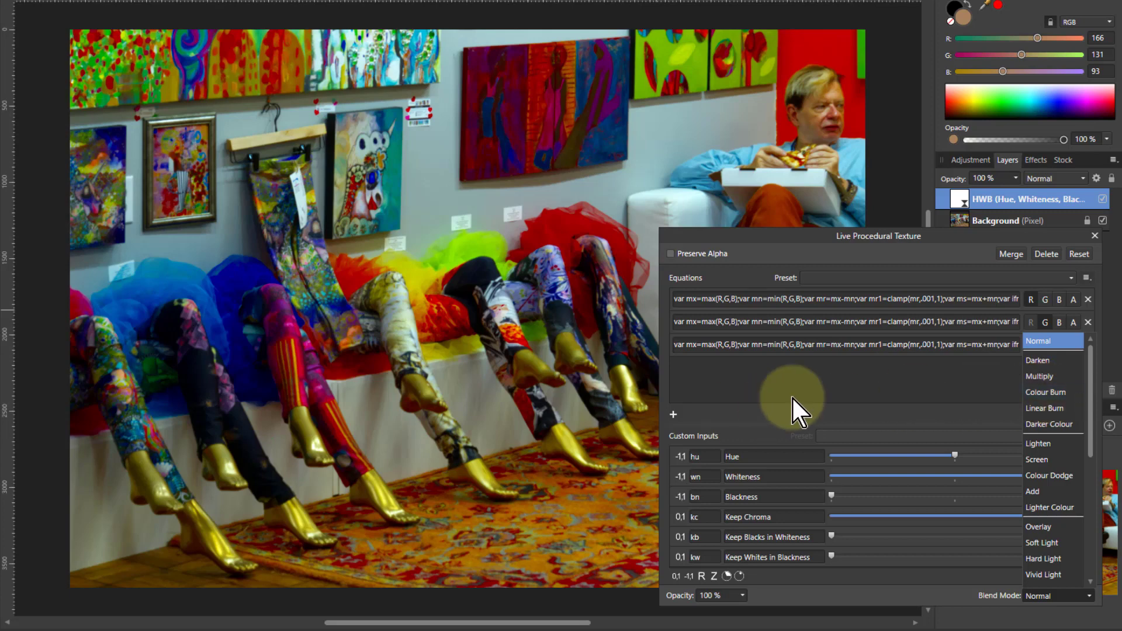
Step: Push Blackness to maximum and preview blend modes, keeping the HWB layer on Normal
click(864, 475)
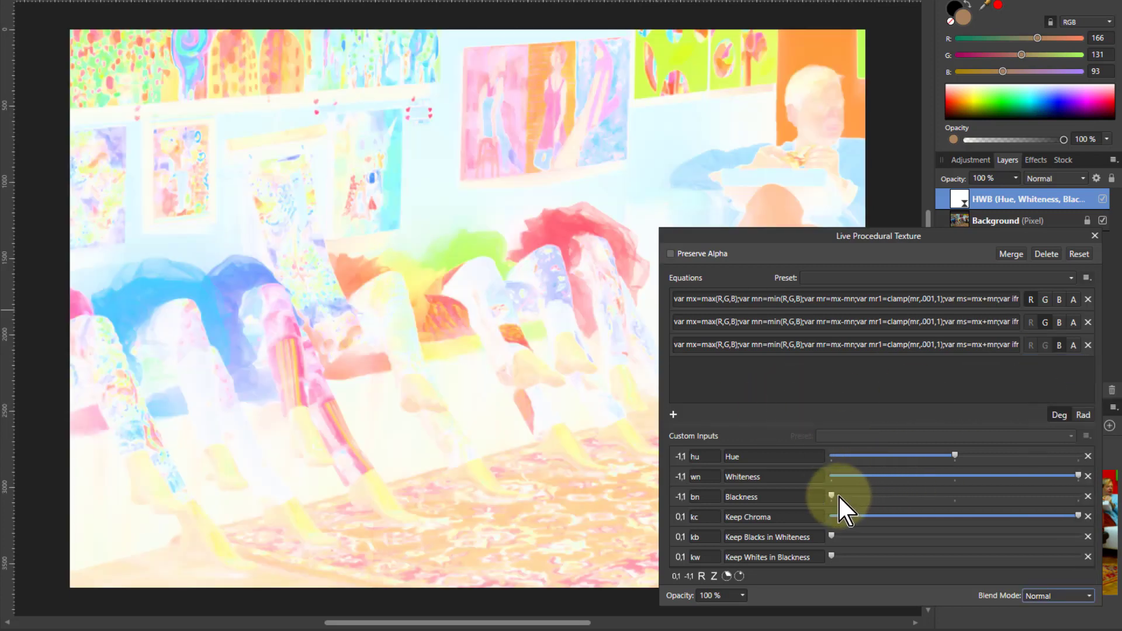
drag(831, 496, 805, 472)
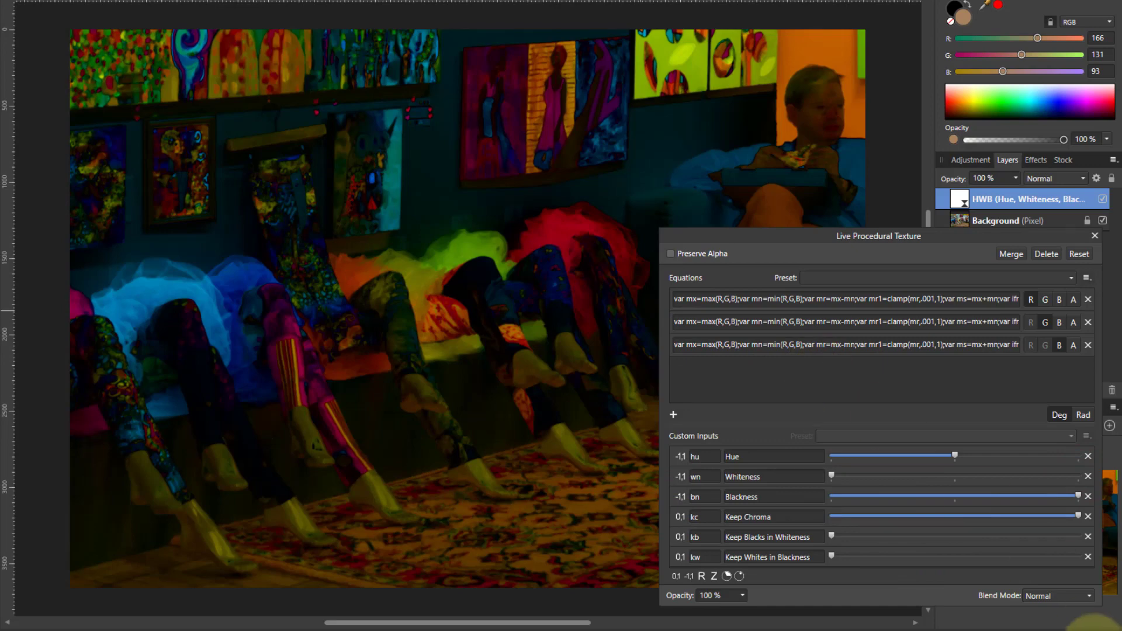
click(1056, 597)
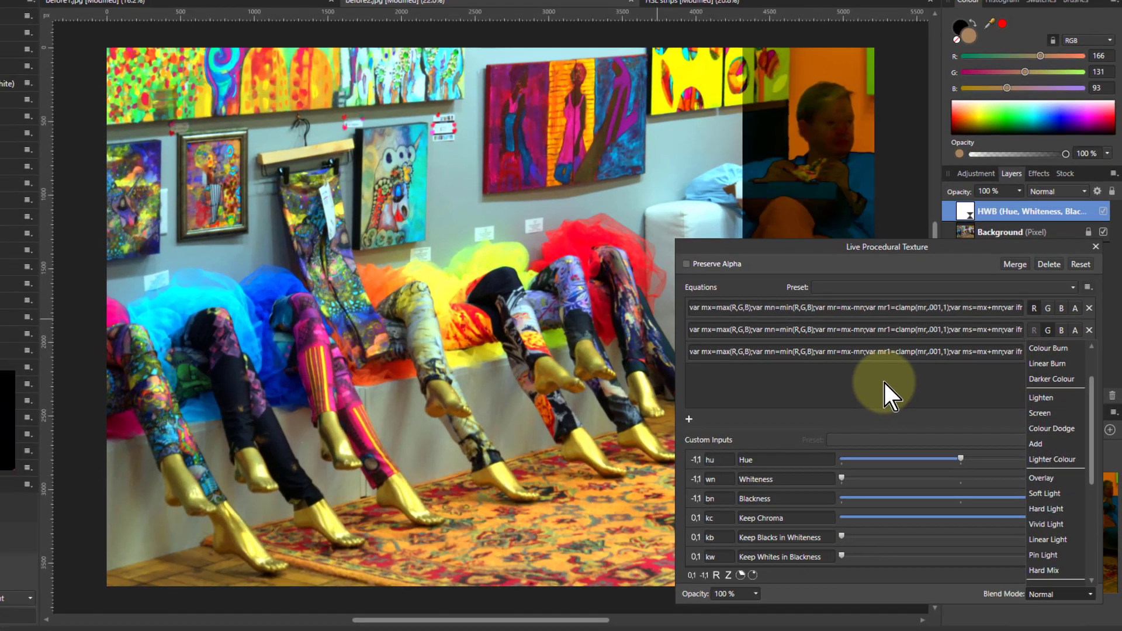
click(879, 380)
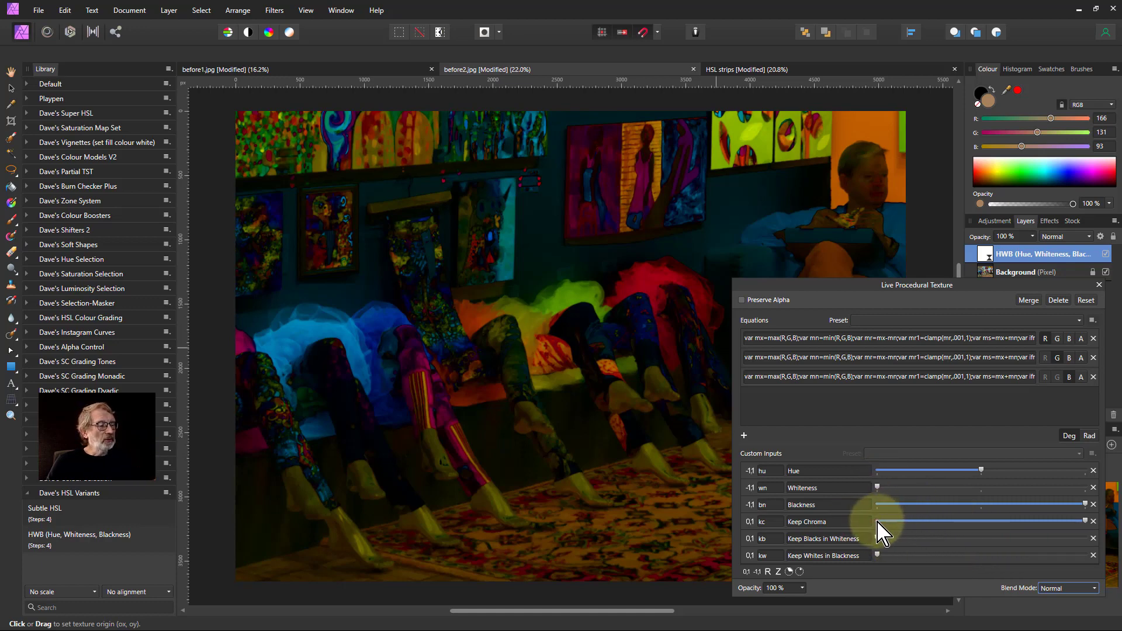
Step: Zero Keep Chroma and return Whiteness and Blackness to their neutral middle values
click(878, 522)
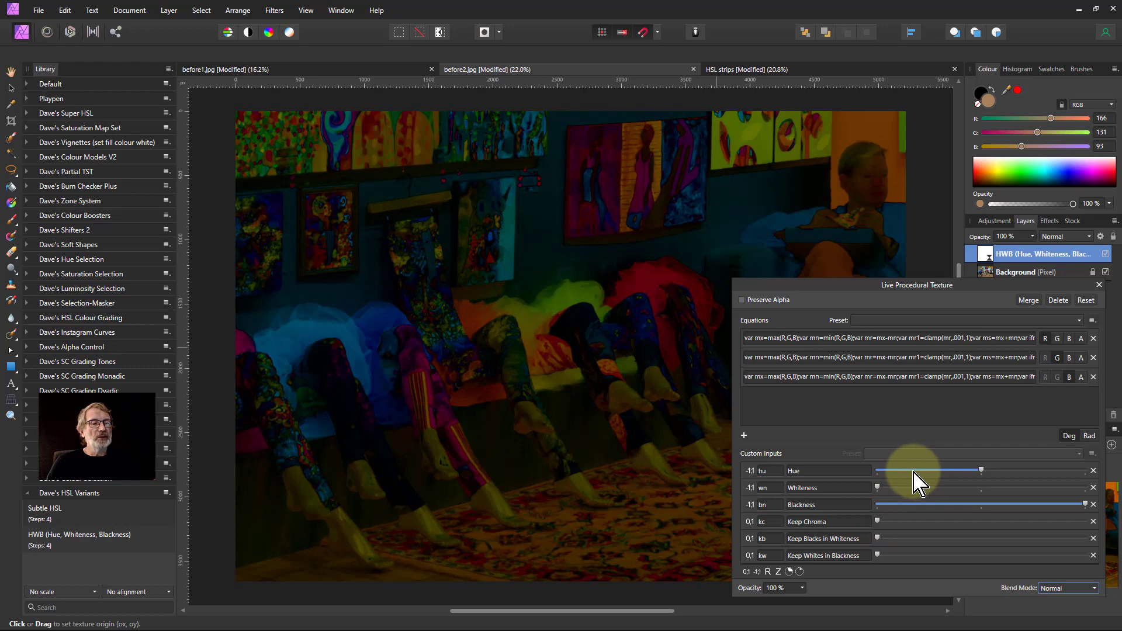
drag(877, 487, 894, 506)
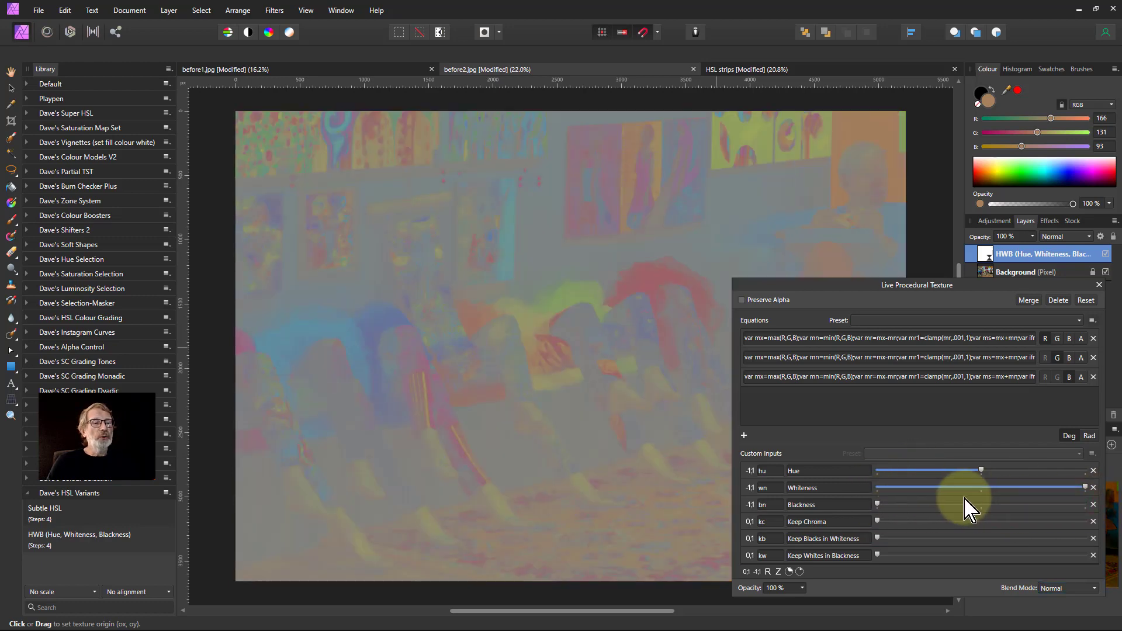
drag(879, 504, 1064, 501)
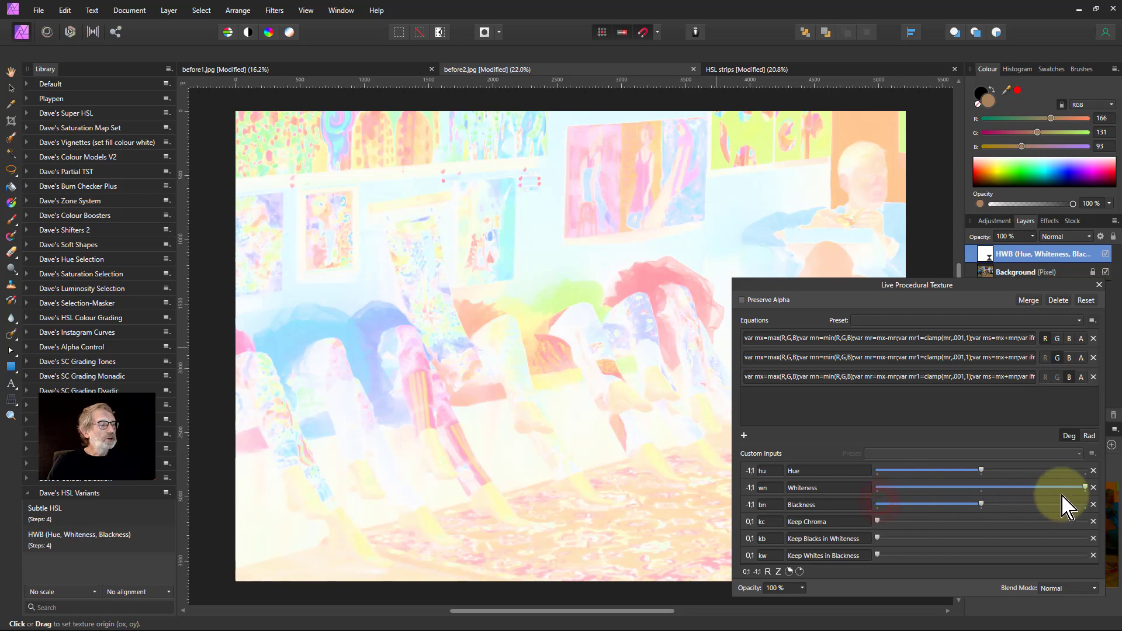
click(1081, 488)
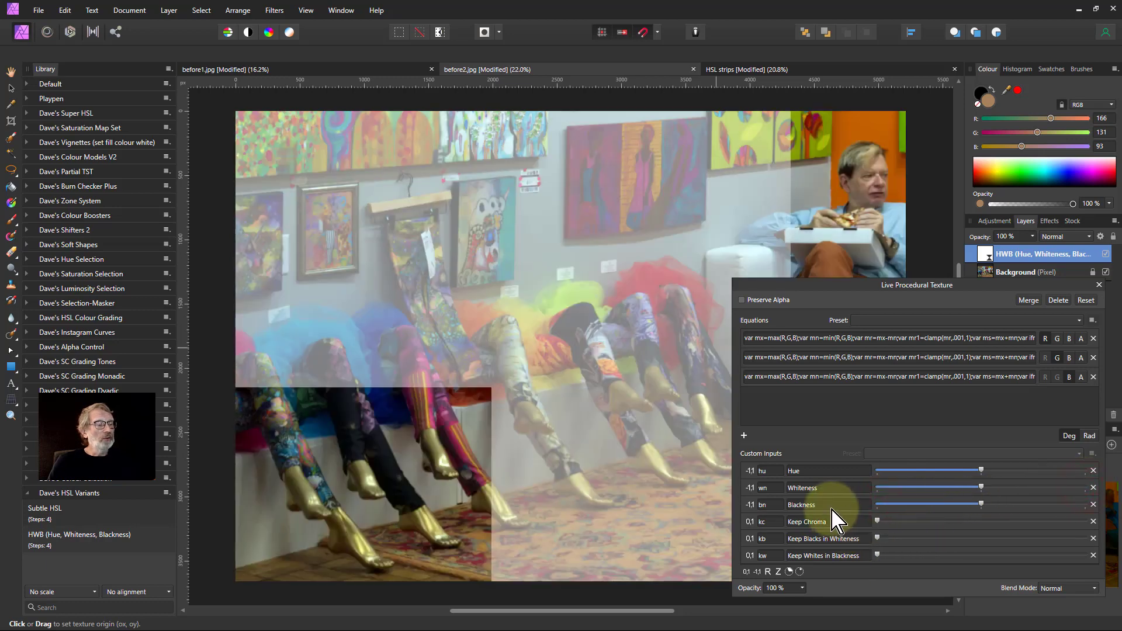